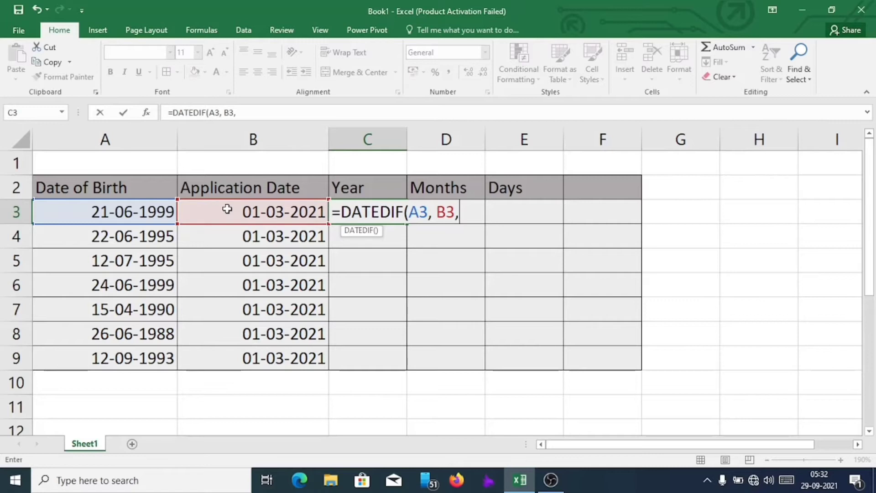
- Complete the DATEDIF formula in C3 with the unit "Y" so it reads =DATEDIF(A3, B3, "Y")
{"action": "type", "text": "\""}
{"action": "type", "text": "y"}
{"action": "key", "text": "BackSpace"}
{"action": "type", "text": "Y"}
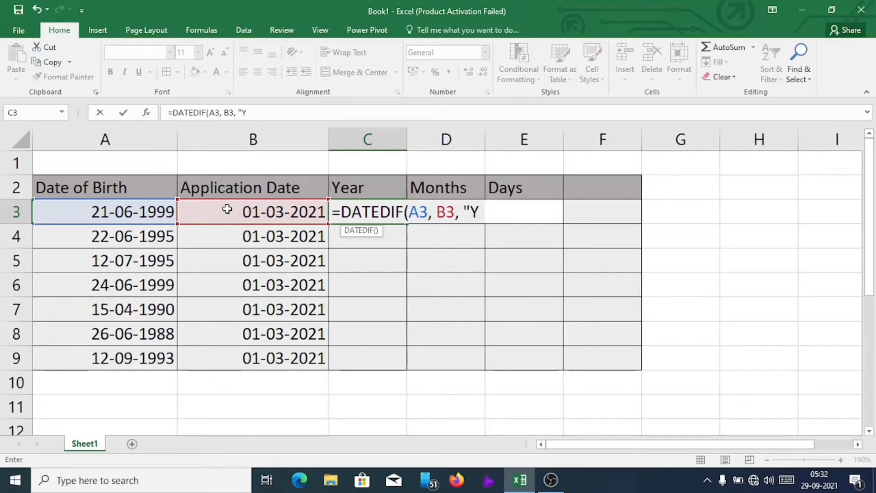
{"action": "type", "text": "\")"}
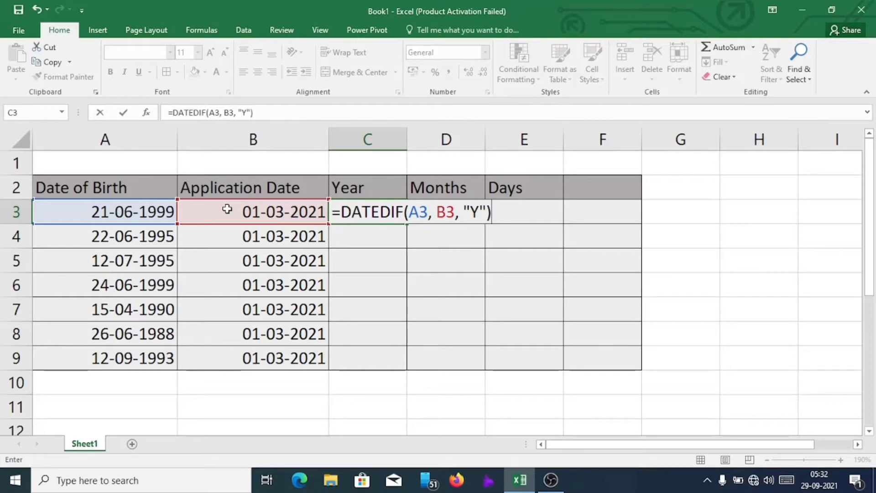
{"action": "key", "text": "Return"}
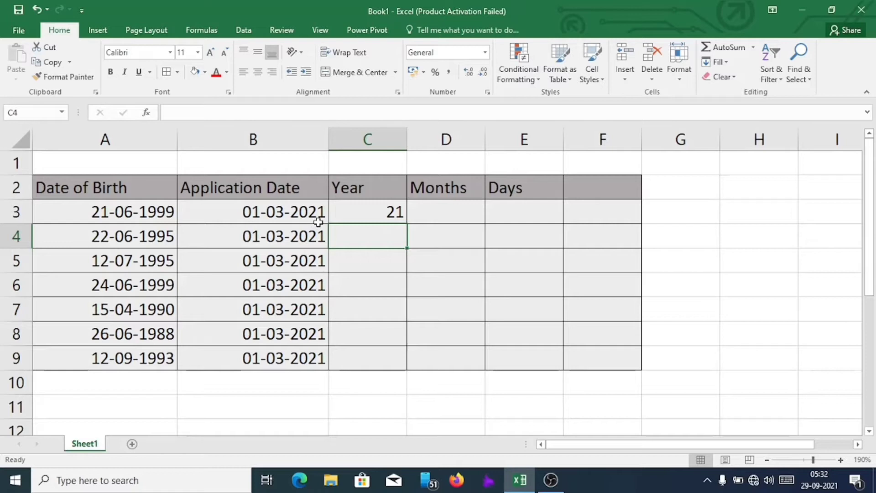
- Enter the formula =DATEDIF(A3,B3, "m") in the Months cell D3
{"action": "left_click", "coordinate": [431, 215]}
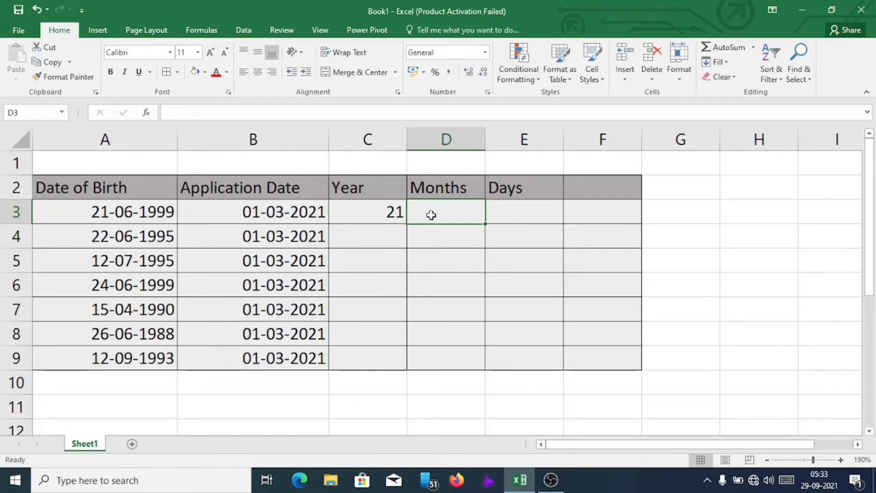
{"action": "type", "text": "="}
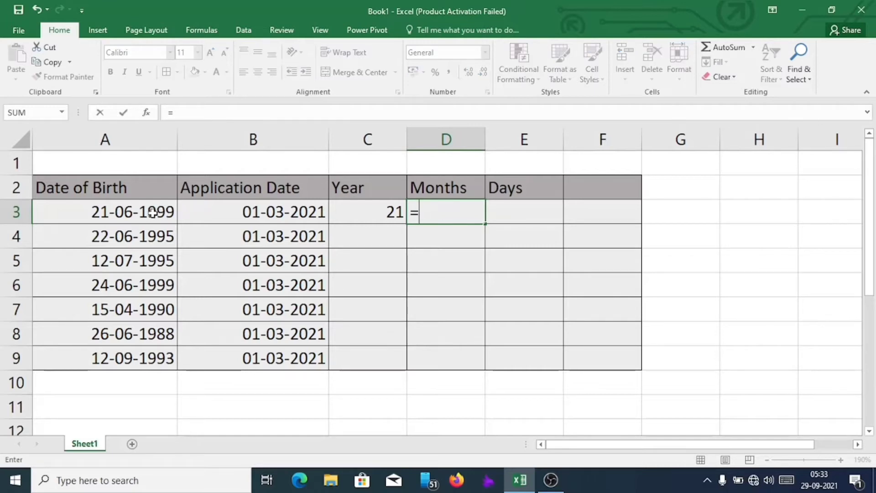
{"action": "type", "text": "DATED"}
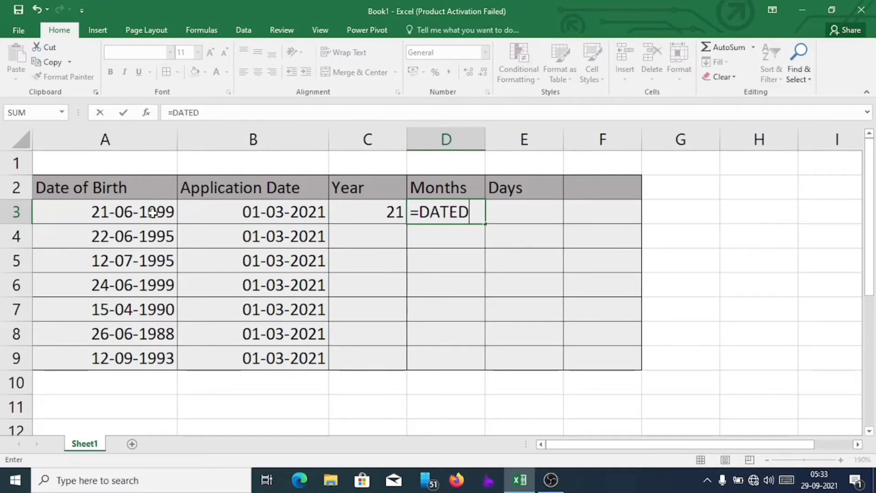
{"action": "type", "text": "IF"}
{"action": "left_click", "coordinate": [125, 213]}
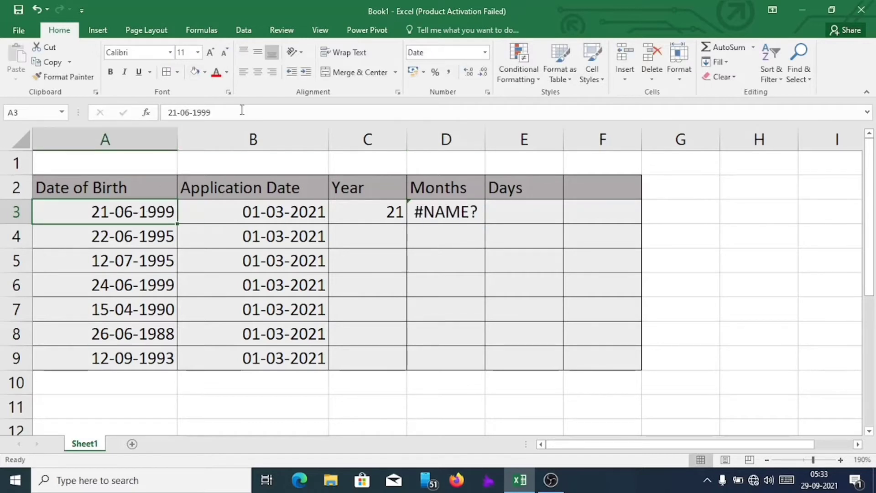
{"action": "left_click", "coordinate": [452, 211]}
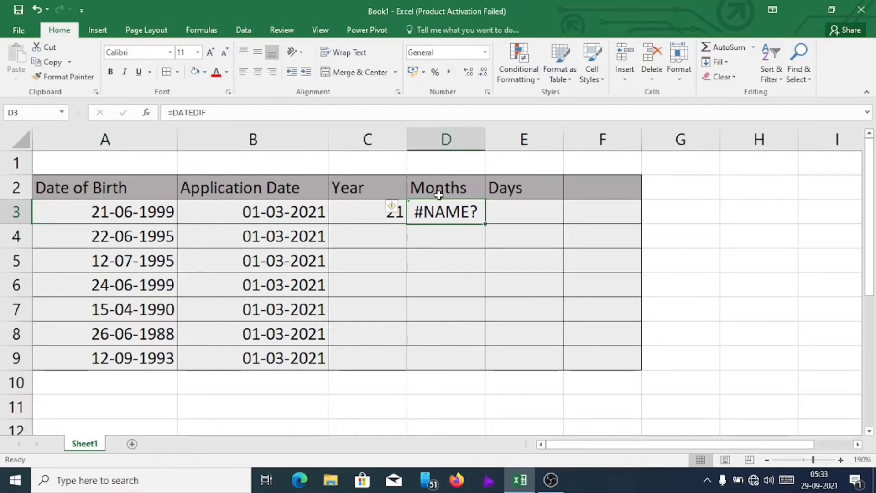
{"action": "left_click", "coordinate": [281, 118]}
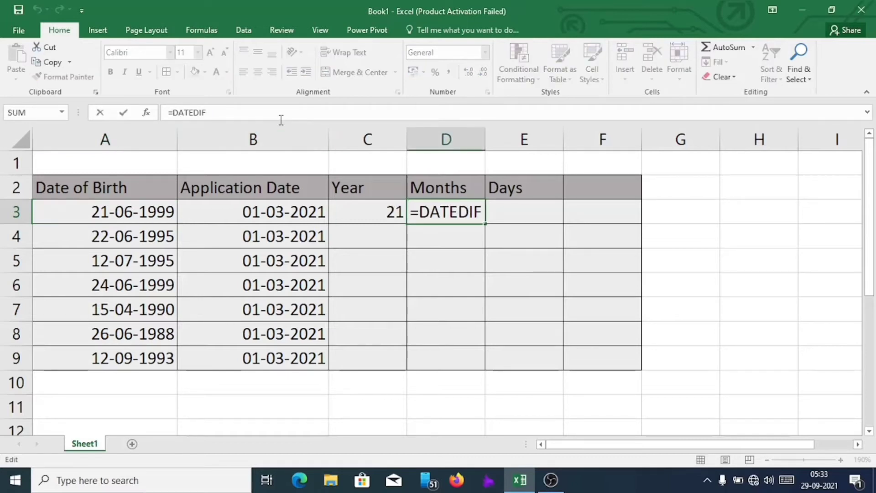
{"action": "type", "text": "("}
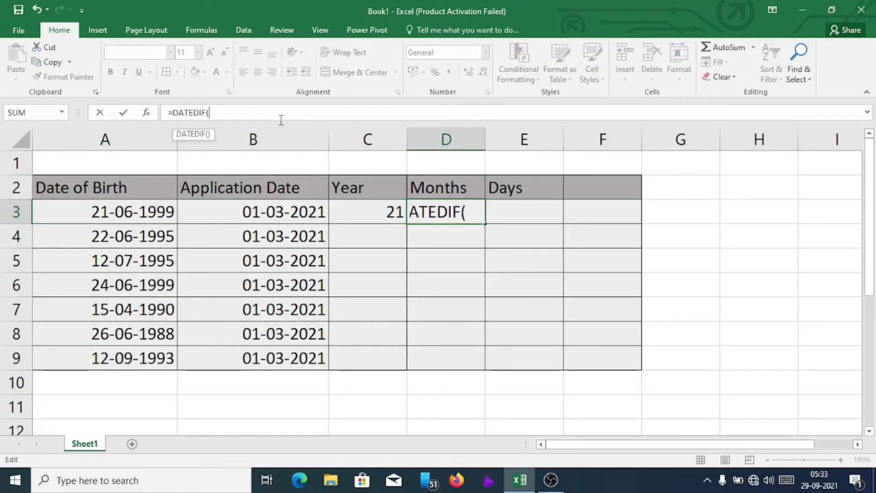
{"action": "left_click", "coordinate": [117, 218]}
{"action": "type", "text": ","}
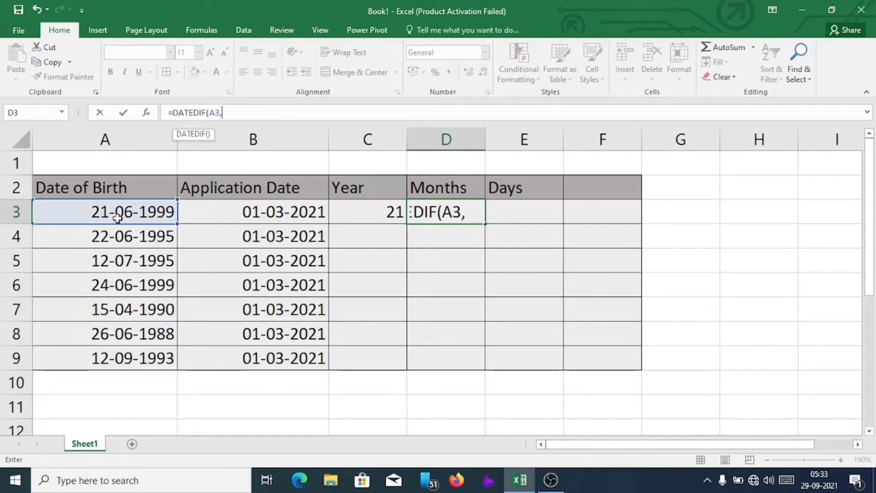
{"action": "left_click", "coordinate": [210, 217]}
{"action": "type", "text": ","}
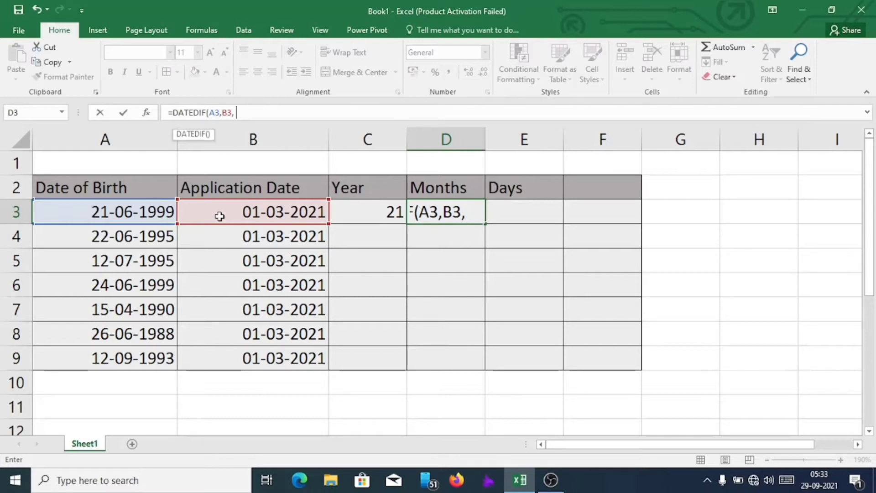
{"action": "type", "text": " \"m"}
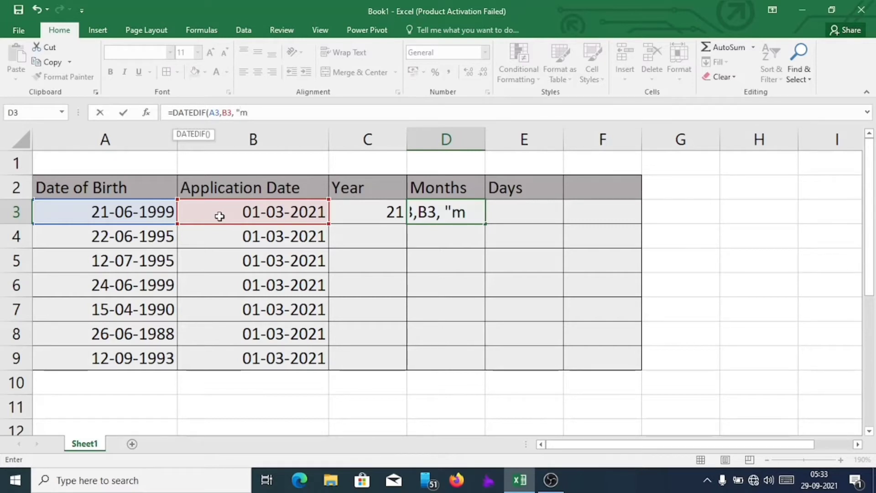
{"action": "type", "text": "\")"}
{"action": "key", "text": "Return"}
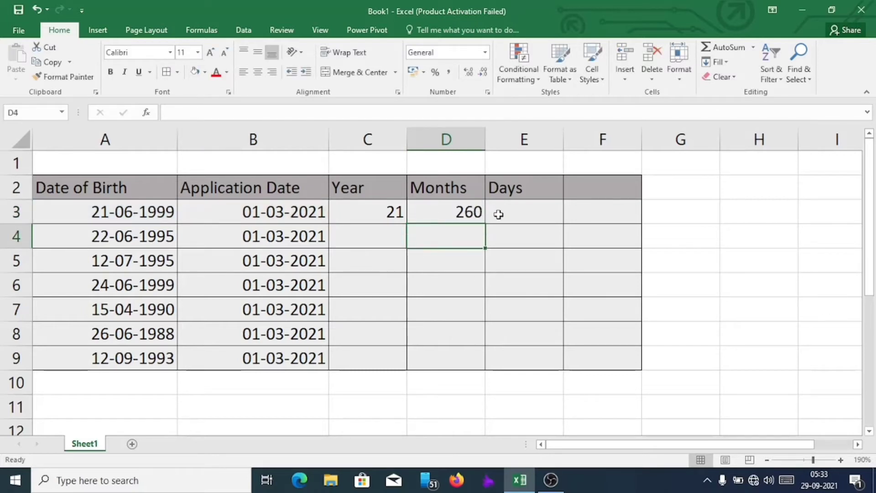
- Enter the formula =DATEDIF(A3,B3, "D") in the Days cell E3
{"action": "left_click", "coordinate": [500, 215]}
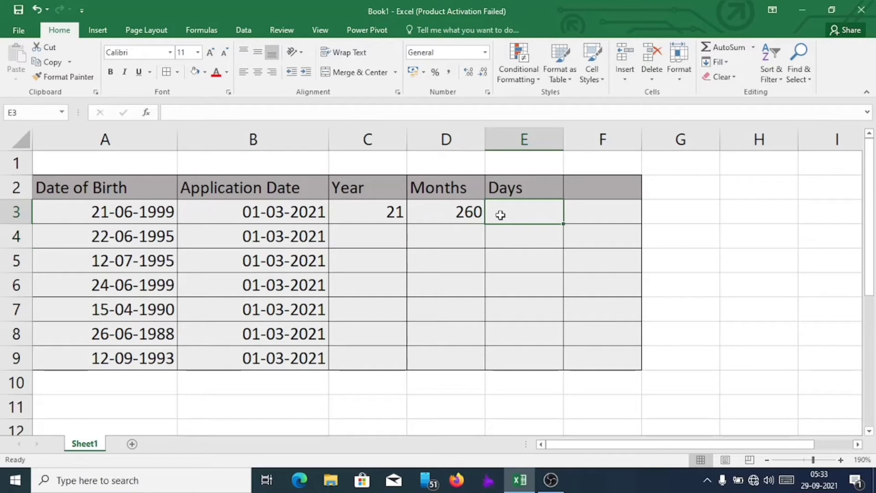
{"action": "type", "text": "="}
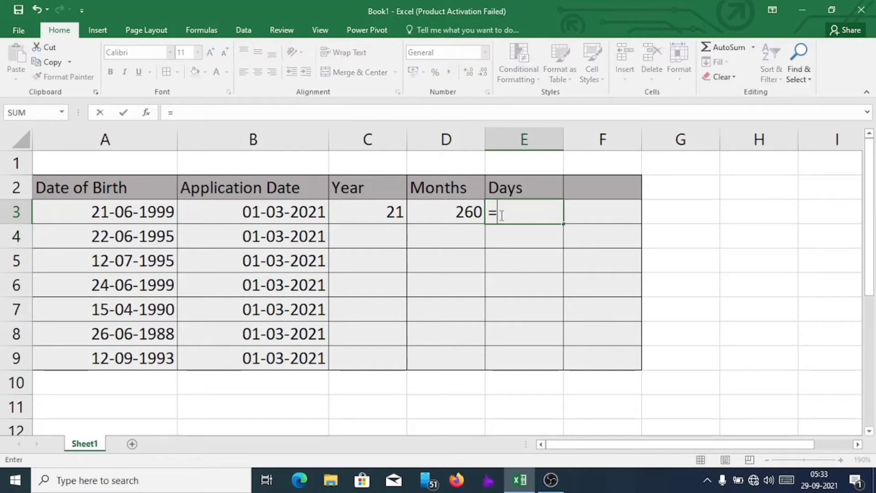
{"action": "type", "text": "DATED"}
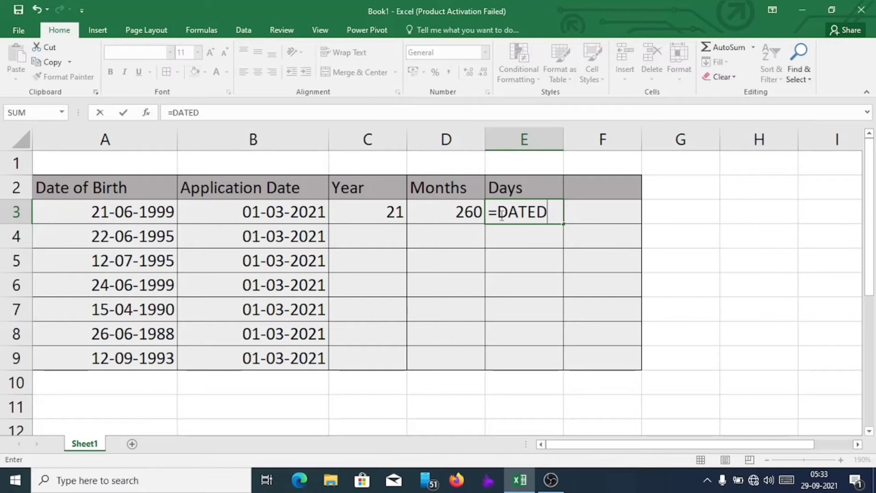
{"action": "type", "text": "IF("}
{"action": "left_click", "coordinate": [356, 207]}
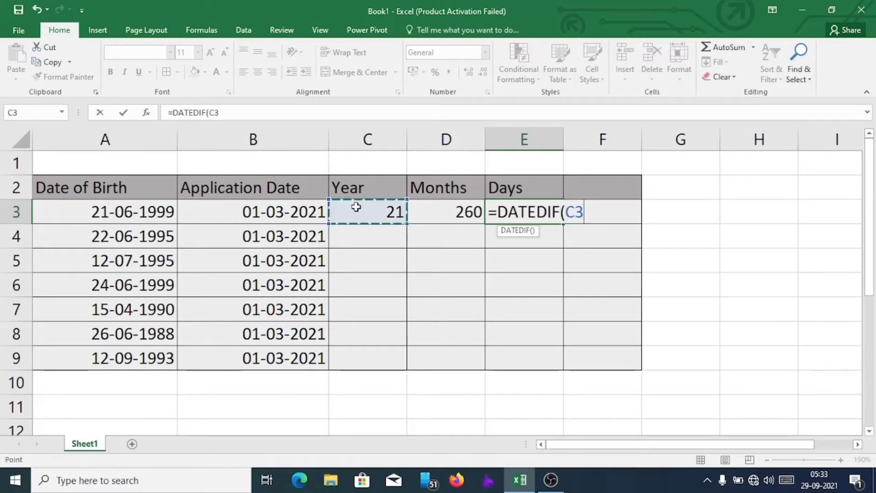
{"action": "left_click", "coordinate": [126, 209]}
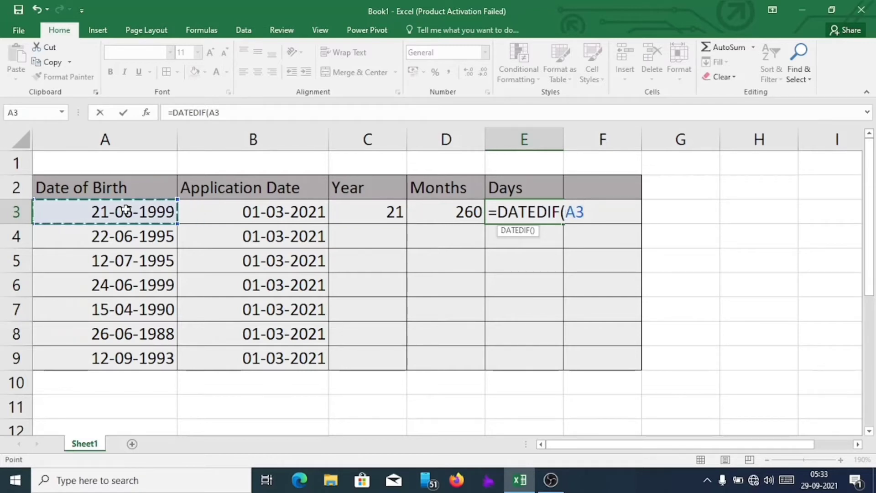
{"action": "type", "text": ","}
{"action": "left_click", "coordinate": [215, 212]}
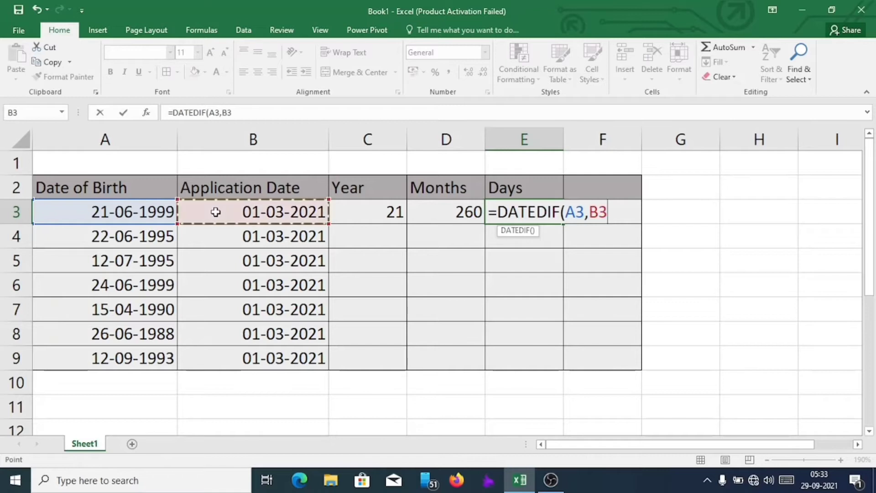
{"action": "type", "text": ","}
{"action": "type", "text": " \"D\""}
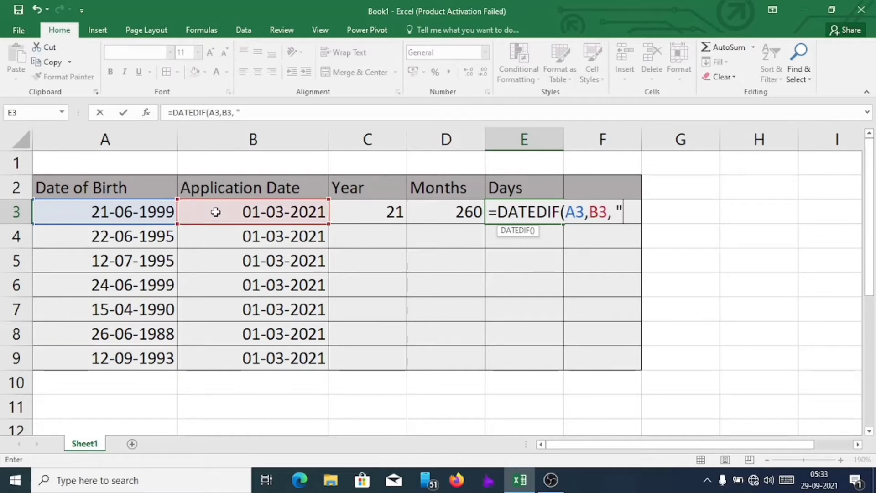
{"action": "type", "text": ")"}
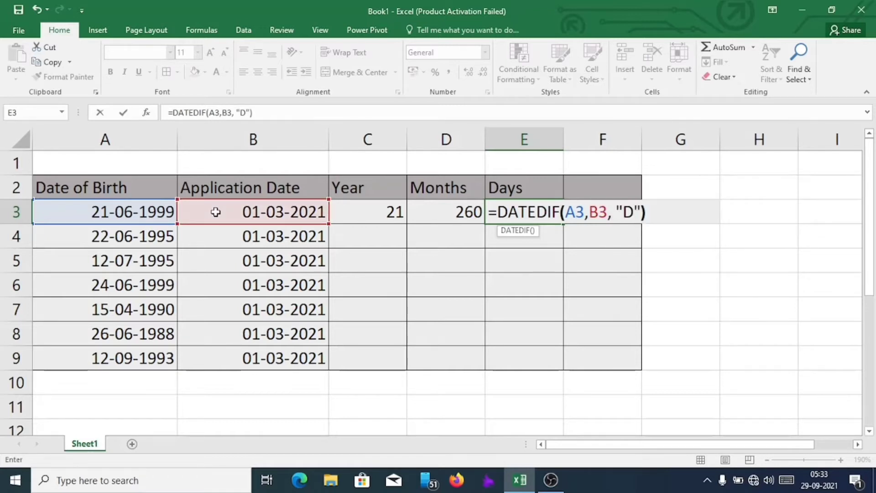
{"action": "key", "text": "Return"}
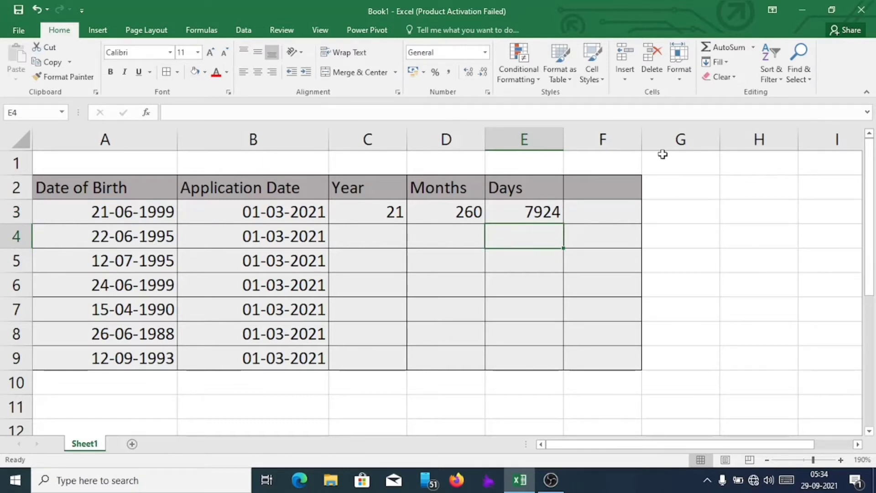
- Widen column F to about three times its width and enter the header Age in F2
{"action": "left_click_drag", "start_coordinate": [641, 139], "coordinate": [817, 140]}
{"action": "left_click", "coordinate": [628, 182]}
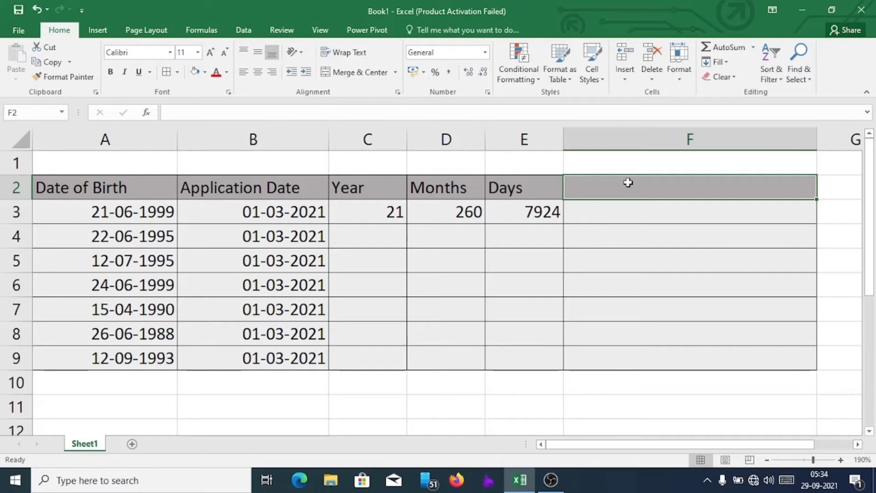
{"action": "type", "text": "Age"}
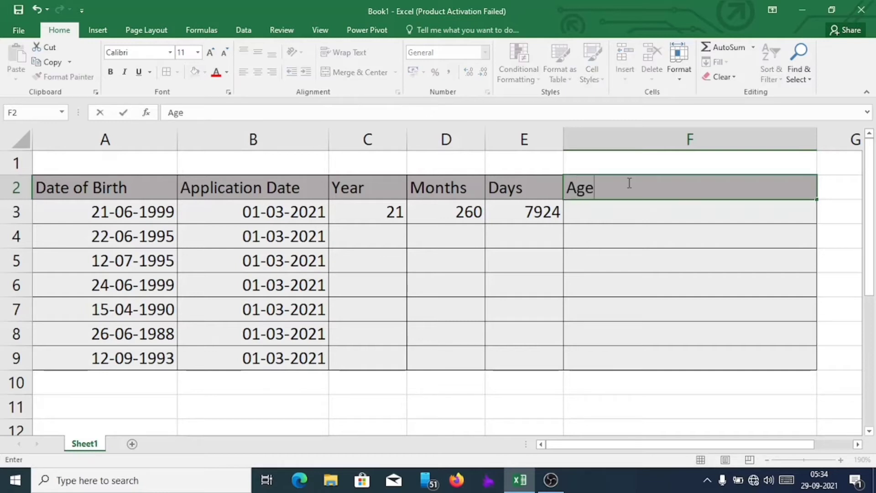
{"action": "key", "text": "Return"}
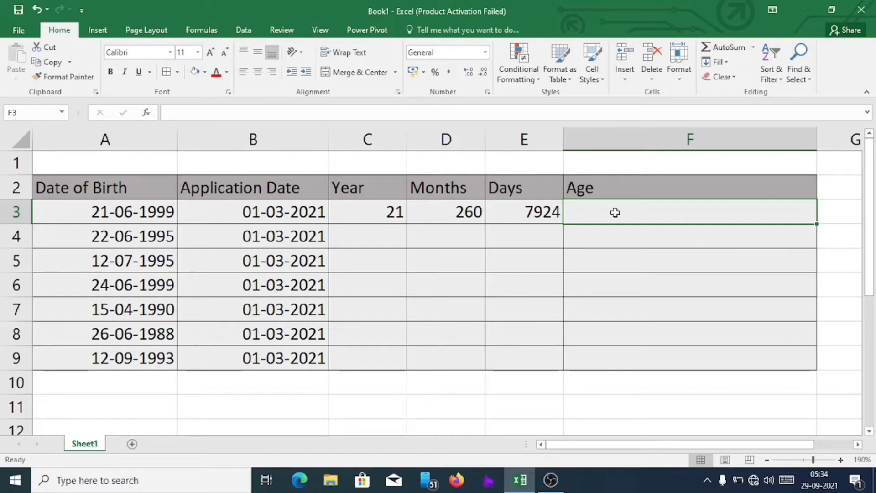
- Change the unit in the DATEDIF formula of Months cell D3 to "ym"
{"action": "left_click", "coordinate": [440, 206]}
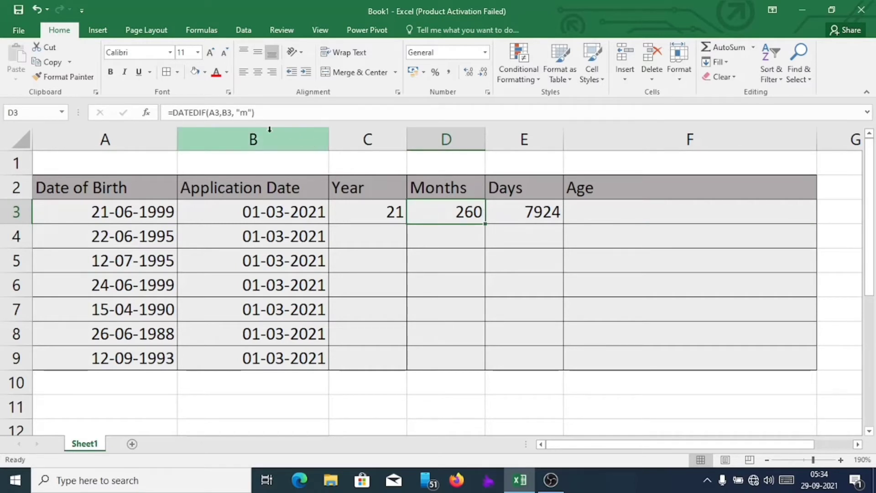
{"action": "left_click", "coordinate": [241, 113]}
{"action": "type", "text": "y"}
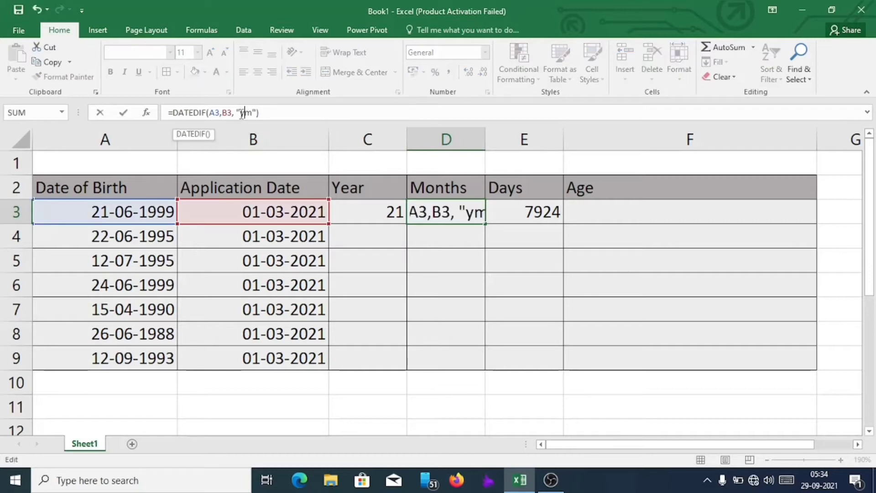
{"action": "type", "text": "\\"}
{"action": "key", "text": "BackSpace"}
{"action": "key", "text": "Return"}
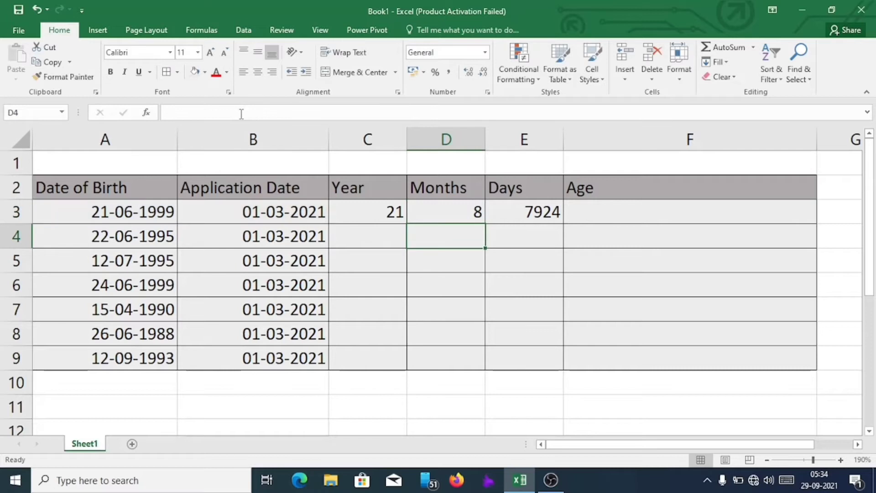
{"action": "left_click", "coordinate": [439, 211]}
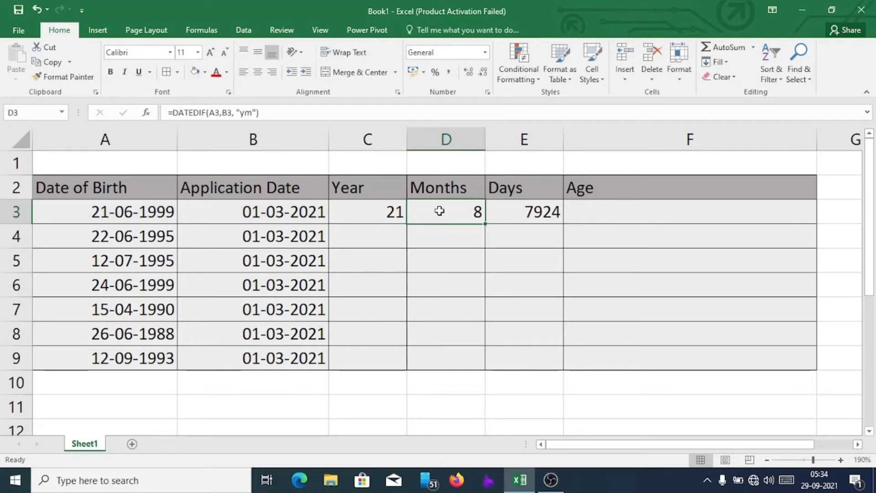
{"action": "left_click", "coordinate": [448, 231]}
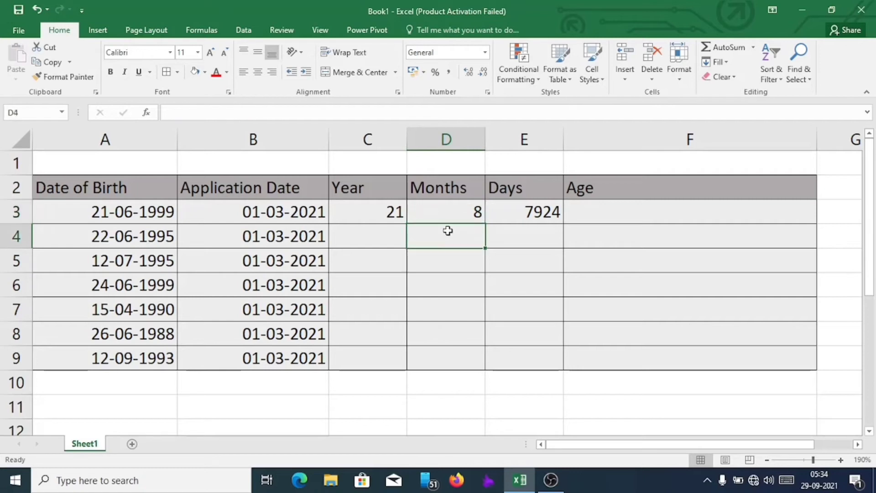
{"action": "left_click", "coordinate": [441, 207]}
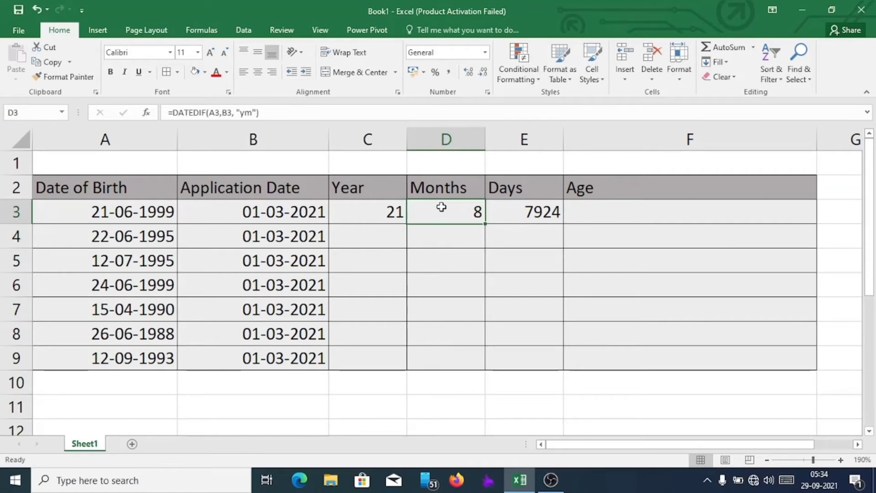
- Change the unit in the DATEDIF formula of Days cell E3 to "md"
{"action": "left_click", "coordinate": [520, 213]}
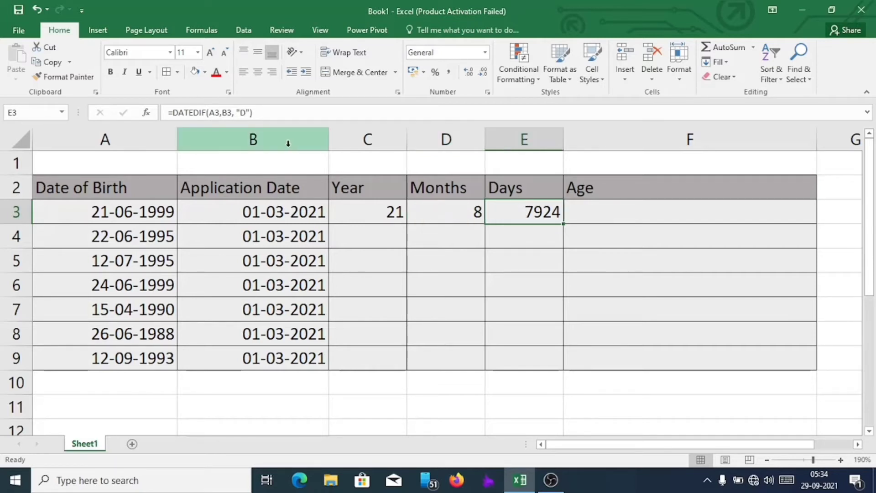
{"action": "left_click", "coordinate": [244, 112]}
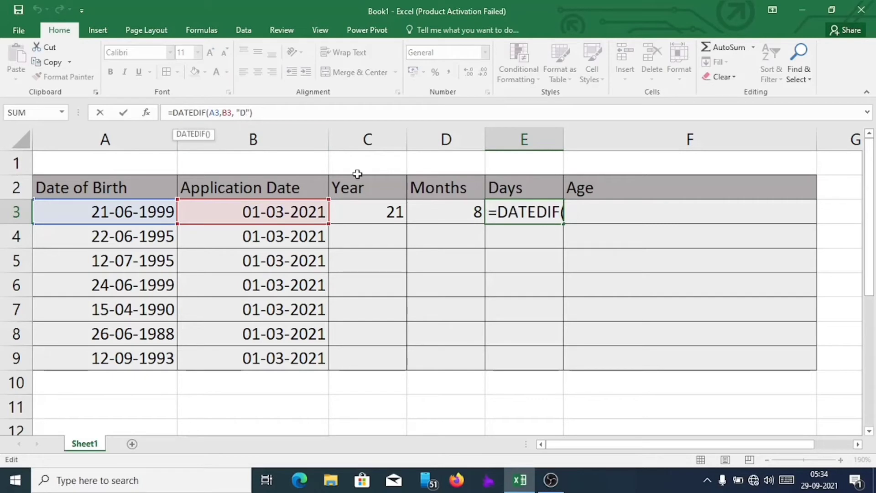
{"action": "key", "text": "BackSpace"}
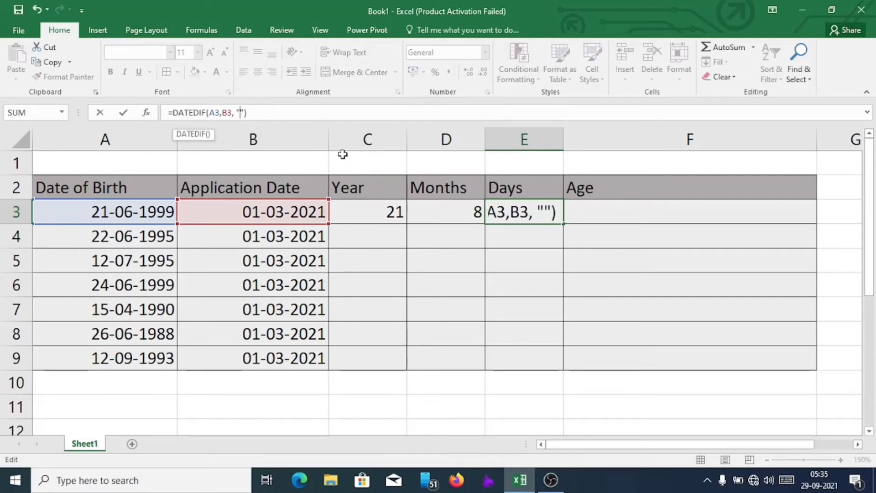
{"action": "type", "text": "md"}
{"action": "key", "text": "Return"}
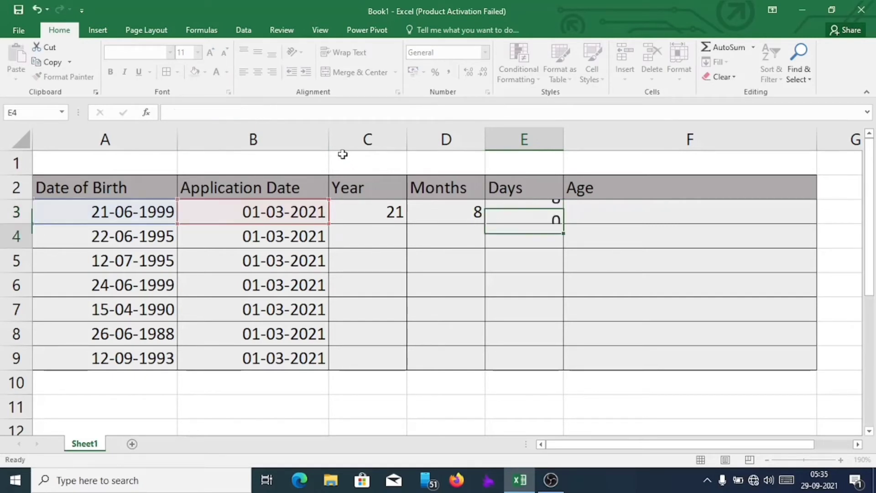
{"action": "left_click", "coordinate": [556, 301]}
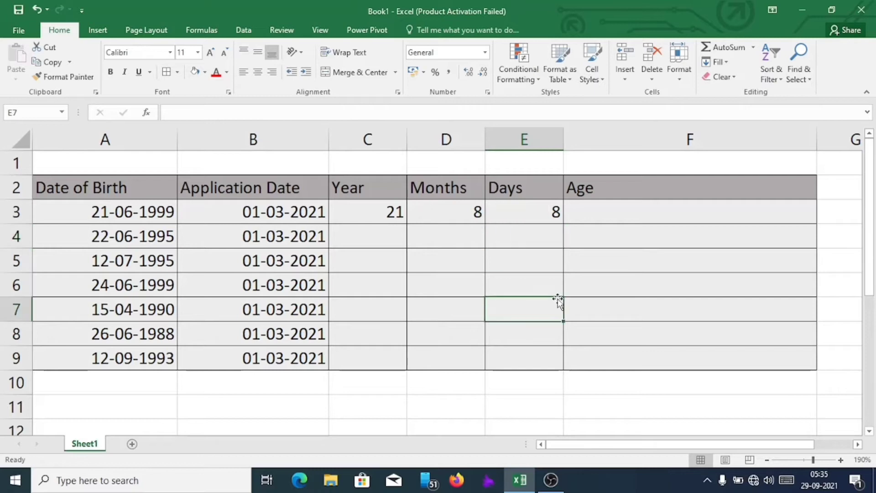
- Start the Age formula in F3 with =datedif(A3,B3,"y") joined by & to the text " years
{"action": "left_click", "coordinate": [608, 223]}
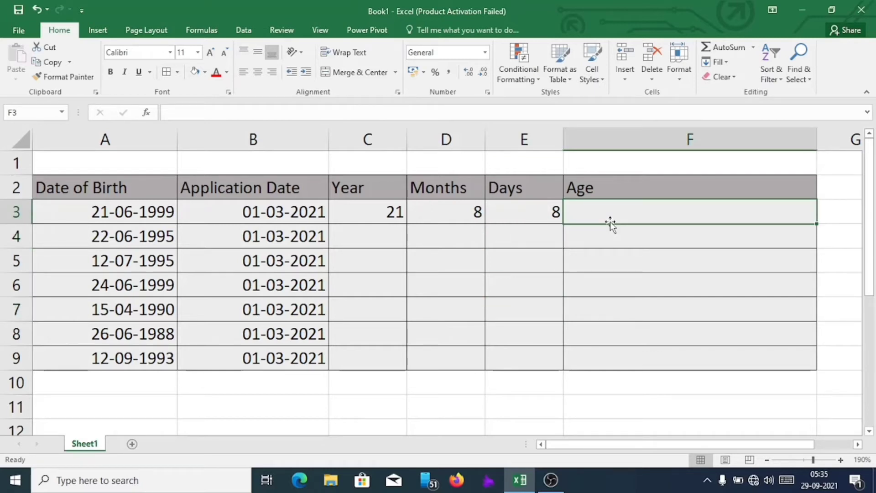
{"action": "type", "text": "="}
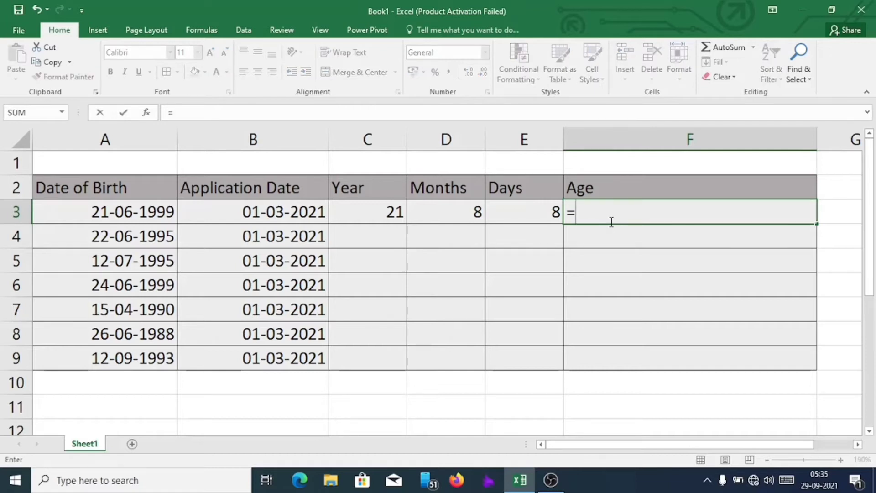
{"action": "type", "text": "d"}
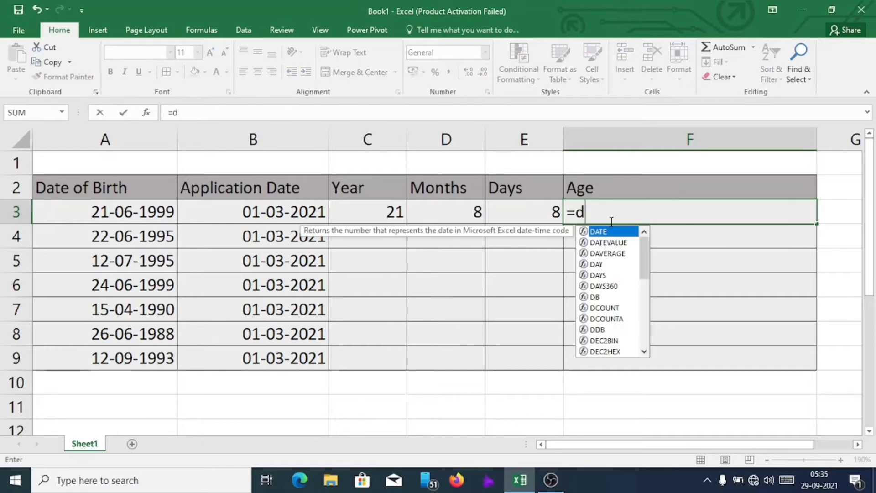
{"action": "type", "text": "ated"}
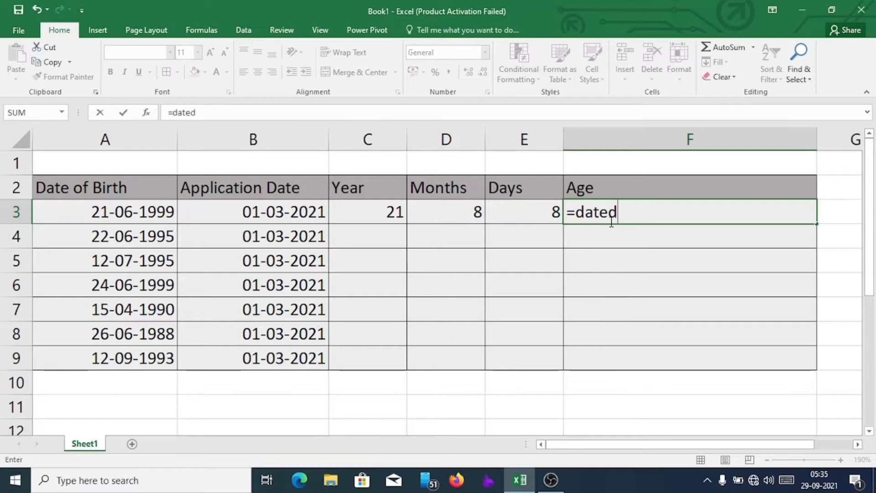
{"action": "type", "text": "if("}
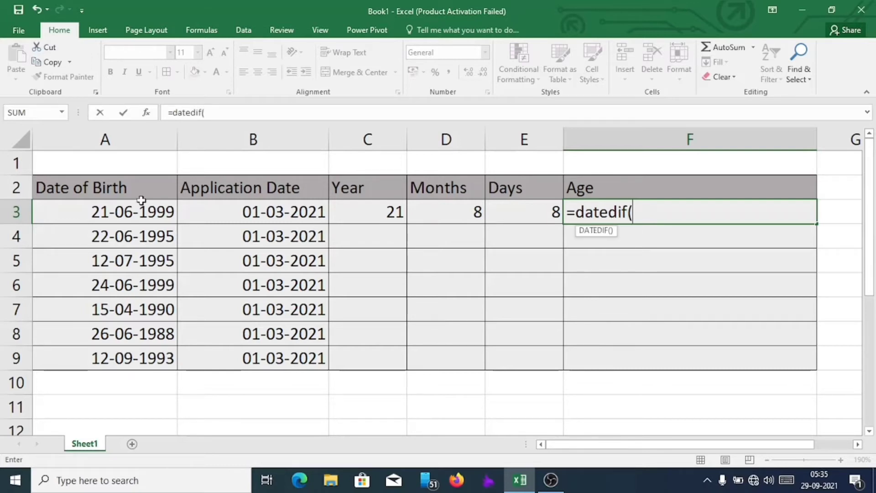
{"action": "left_click", "coordinate": [114, 217]}
{"action": "type", "text": ","}
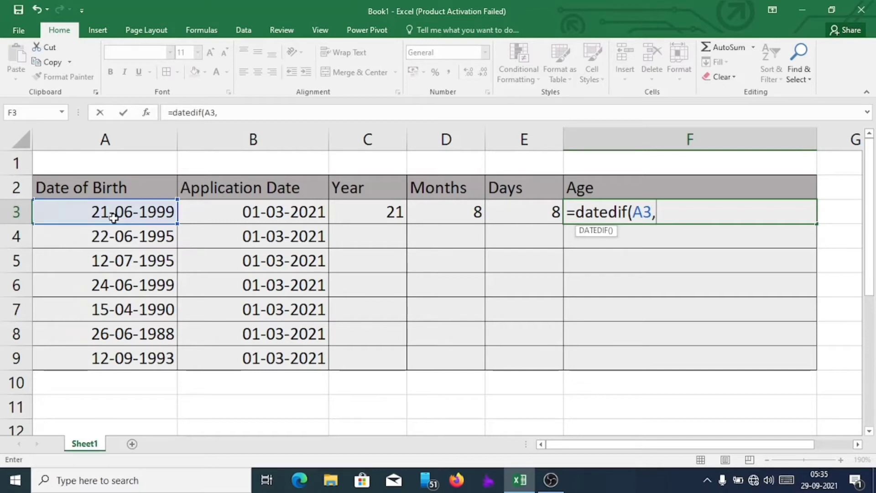
{"action": "left_click", "coordinate": [233, 216]}
{"action": "type", "text": ","}
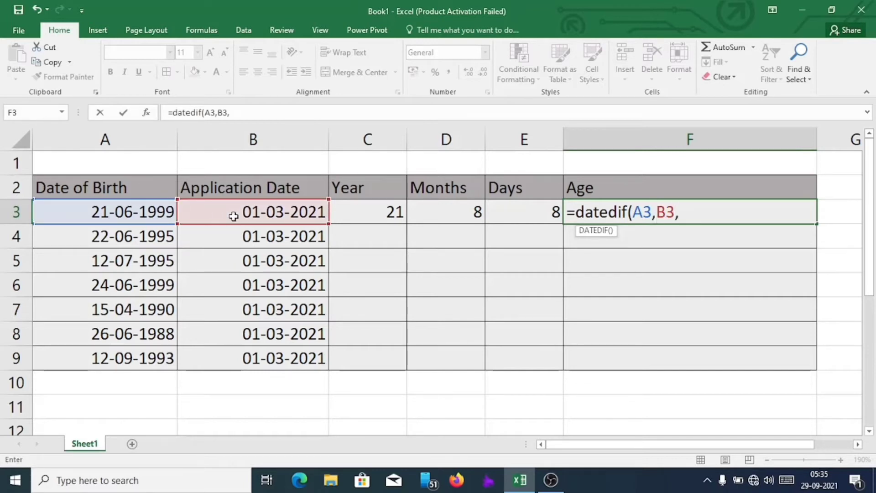
{"action": "type", "text": "\"y\")"}
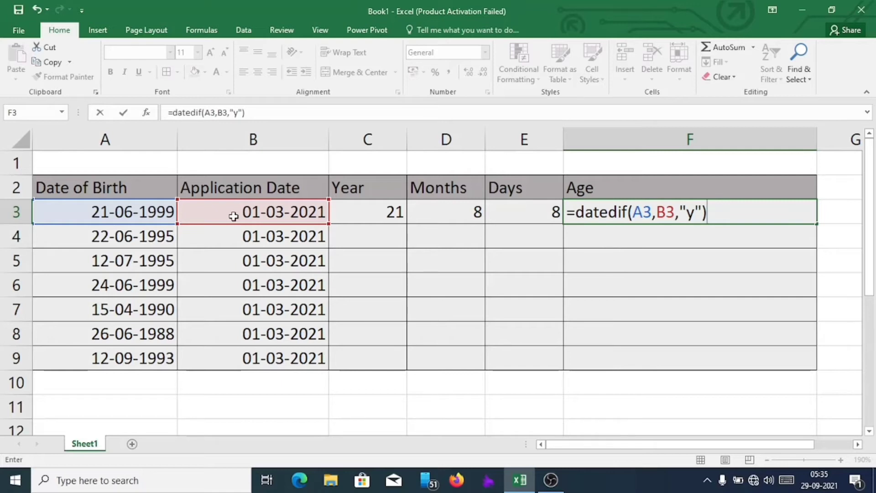
{"action": "type", "text": "&\" years"}
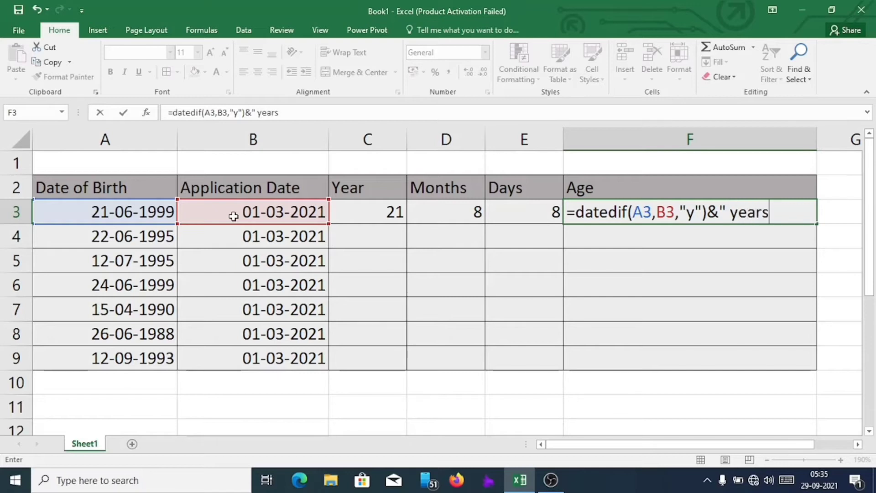
- Continue the F3 formula after " years with , "&datedif(A3,B3, "ym")&" months, "& to add the months part
{"action": "type", "text": ", \"&dated"}
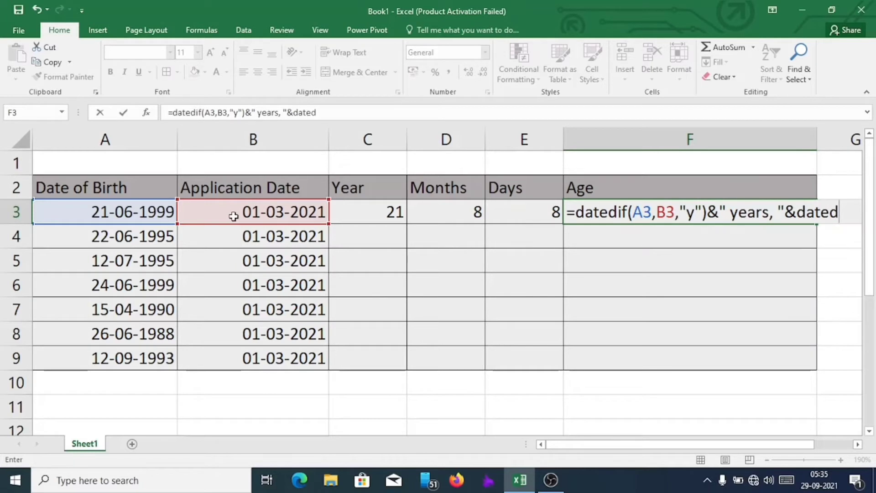
{"action": "type", "text": "if"}
{"action": "type", "text": "("}
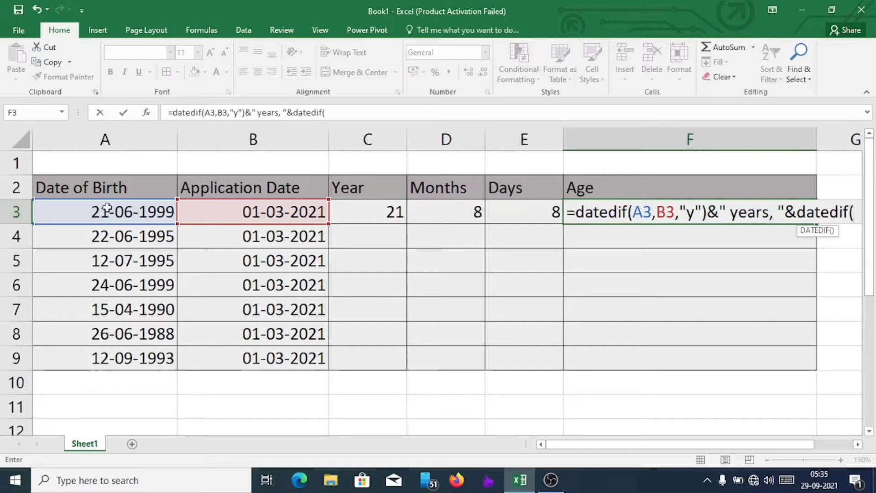
{"action": "left_click", "coordinate": [106, 210]}
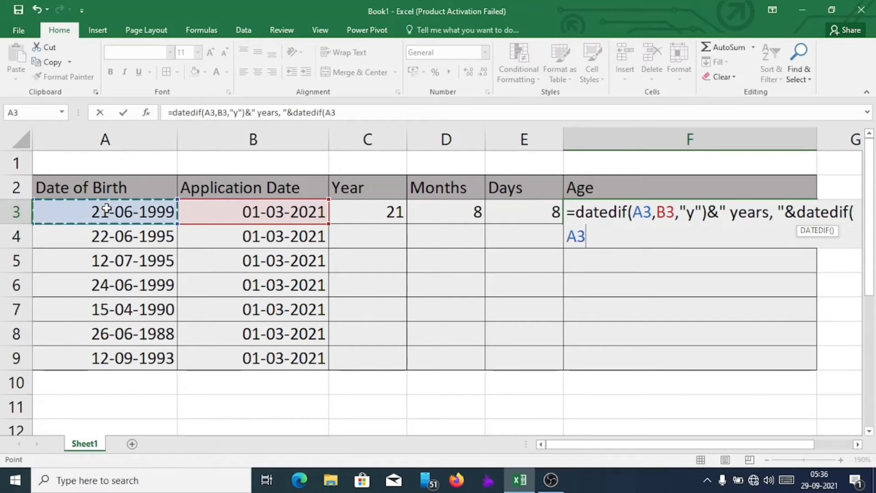
{"action": "type", "text": ","}
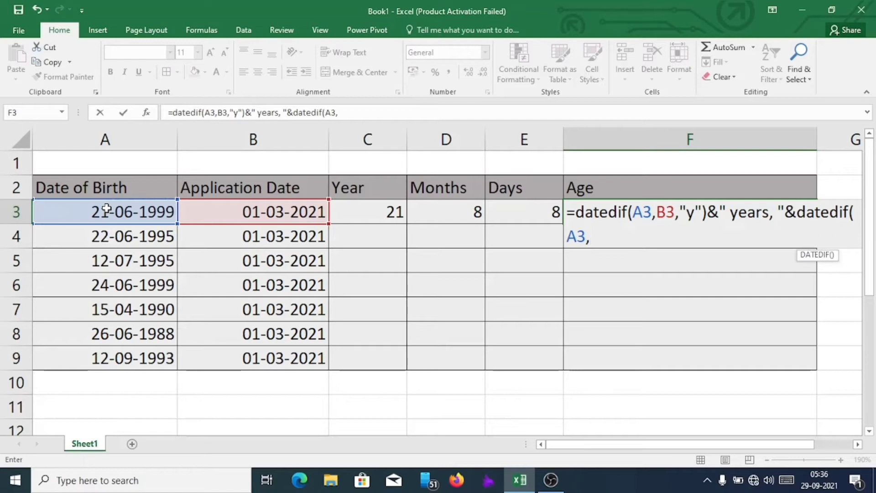
{"action": "left_click", "coordinate": [225, 212]}
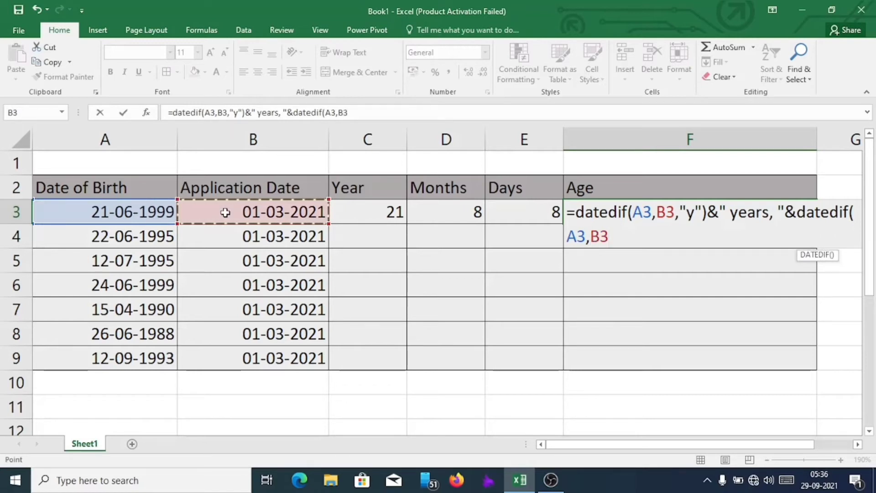
{"action": "type", "text": ","}
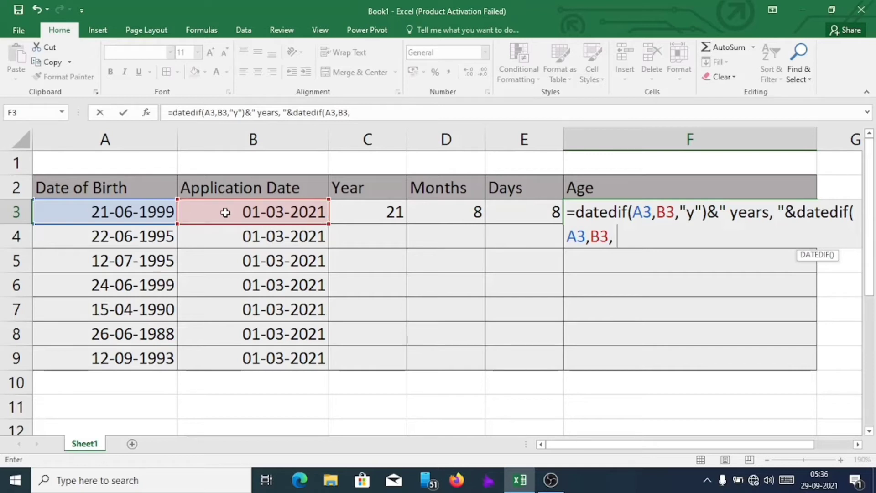
{"action": "type", "text": " \"ym\")"}
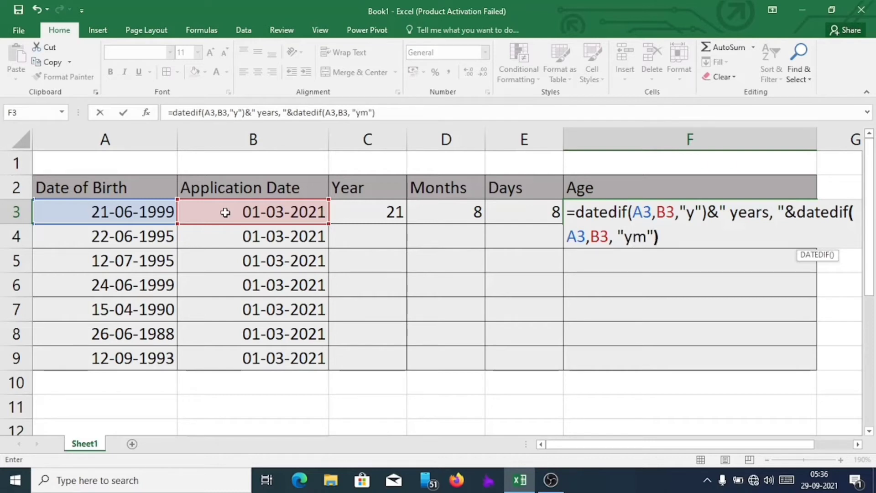
{"action": "type", "text": "&"}
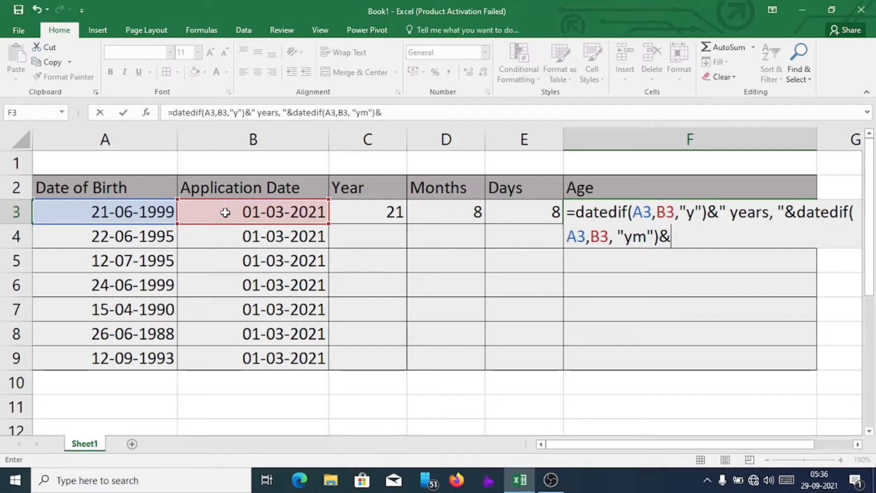
{"action": "type", "text": "\" "}
{"action": "type", "text": "mon"}
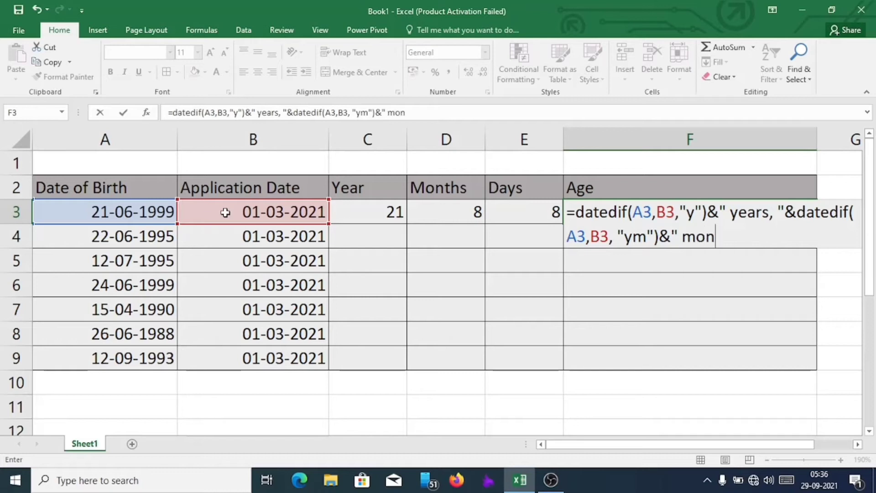
{"action": "type", "text": "ths, \"&"}
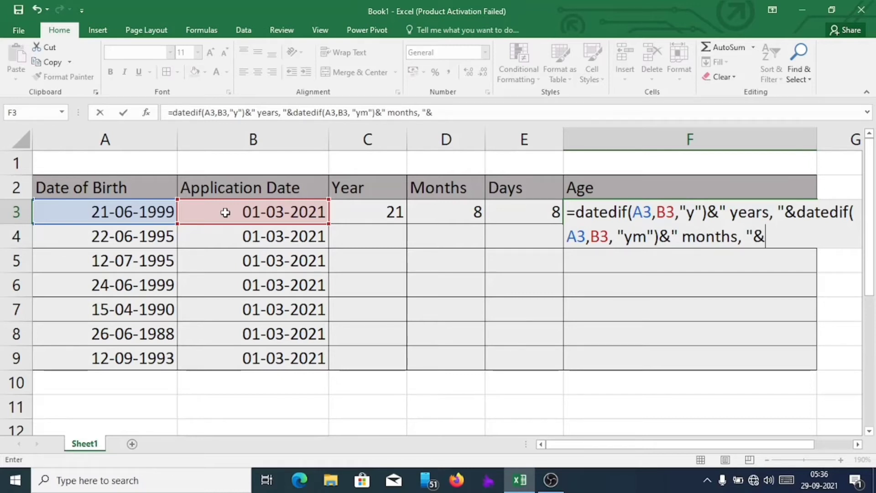
- Complete the F3 Age formula with datedif(A3,B3, "md")&" days", enter it, and reselect the cell
{"action": "type", "text": "date"}
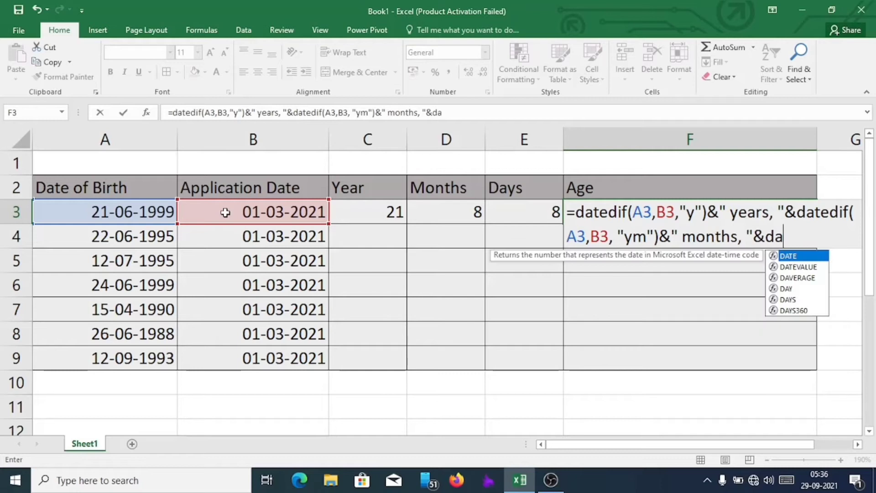
{"action": "type", "text": "dif"}
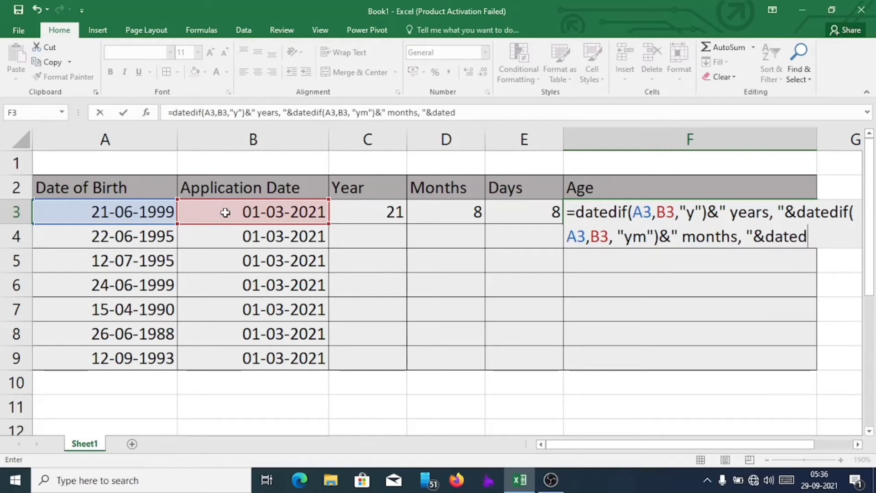
{"action": "type", "text": "("}
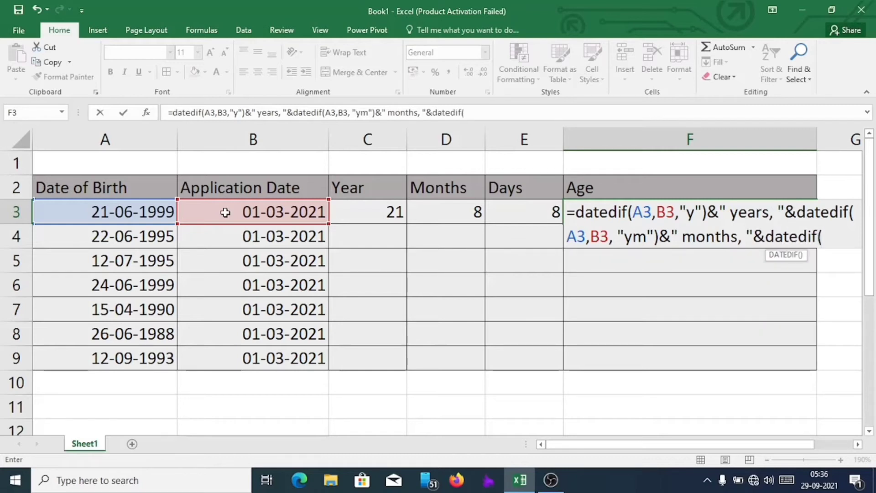
{"action": "left_click", "coordinate": [111, 213]}
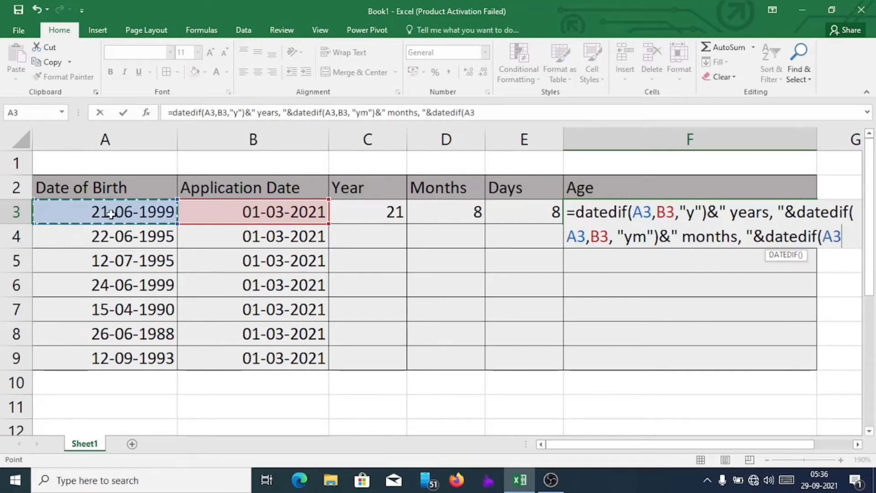
{"action": "type", "text": ","}
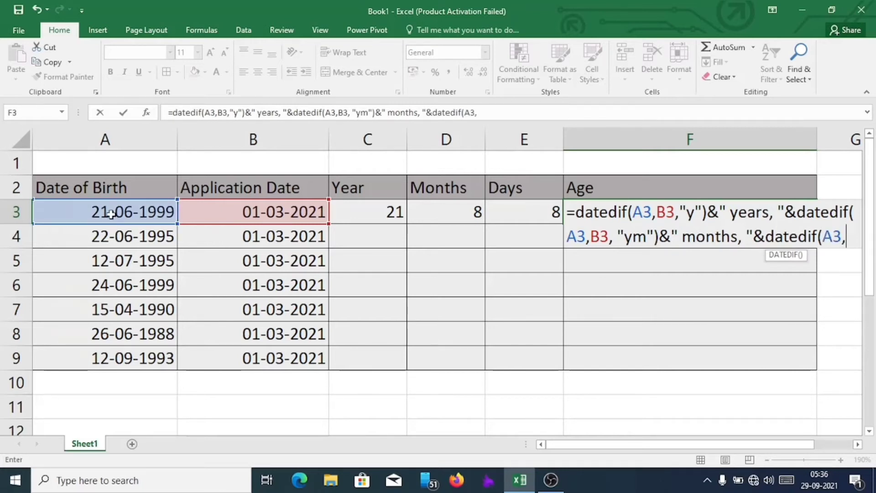
{"action": "left_click", "coordinate": [227, 213]}
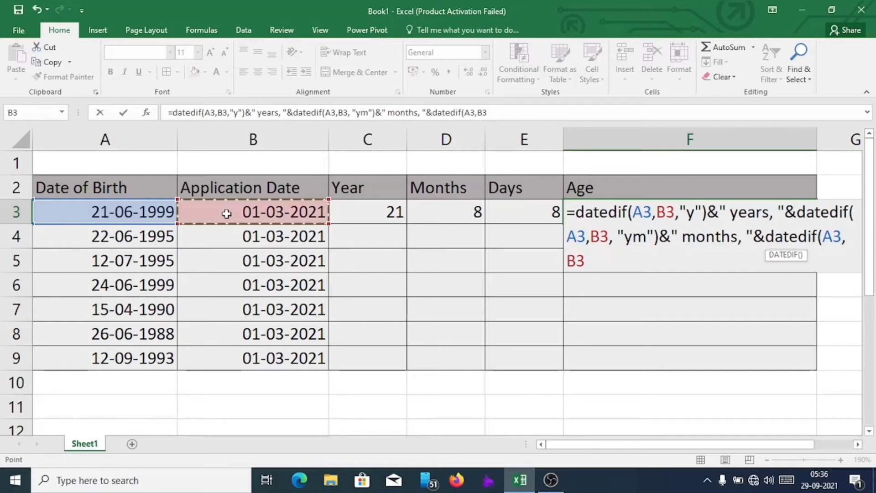
{"action": "type", "text": ","}
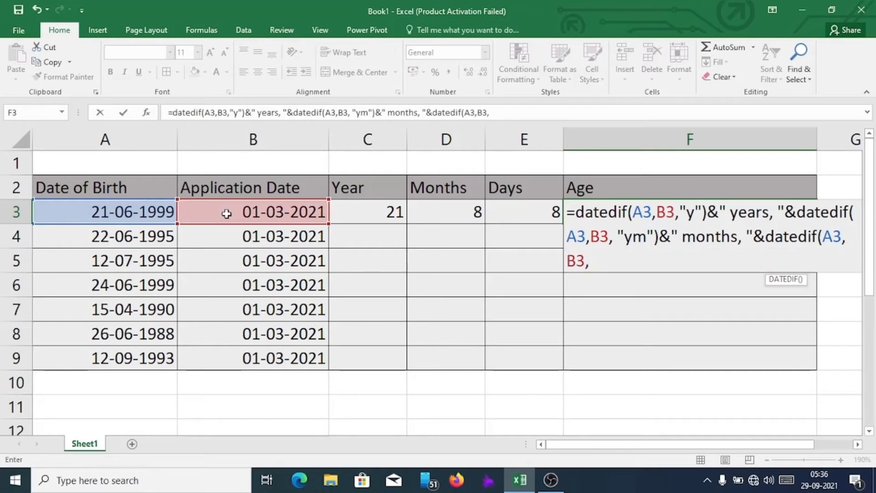
{"action": "type", "text": " \"md\")"}
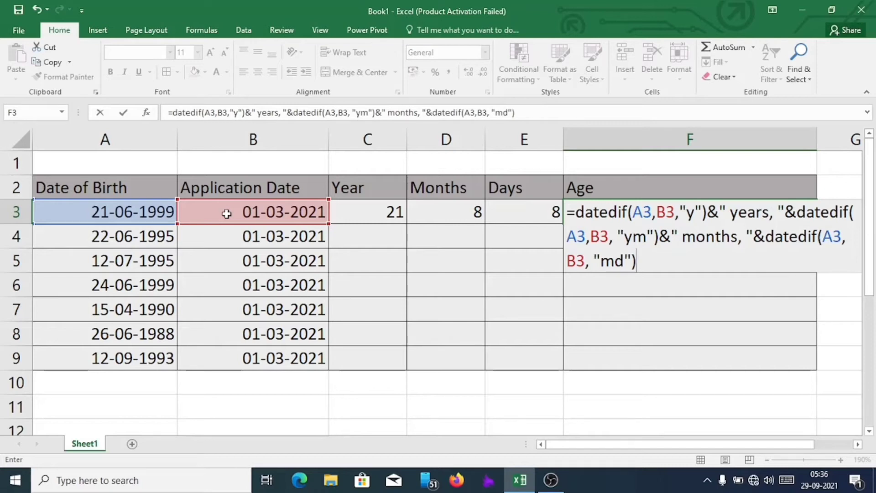
{"action": "type", "text": "&\""}
{"action": "type", "text": " da"}
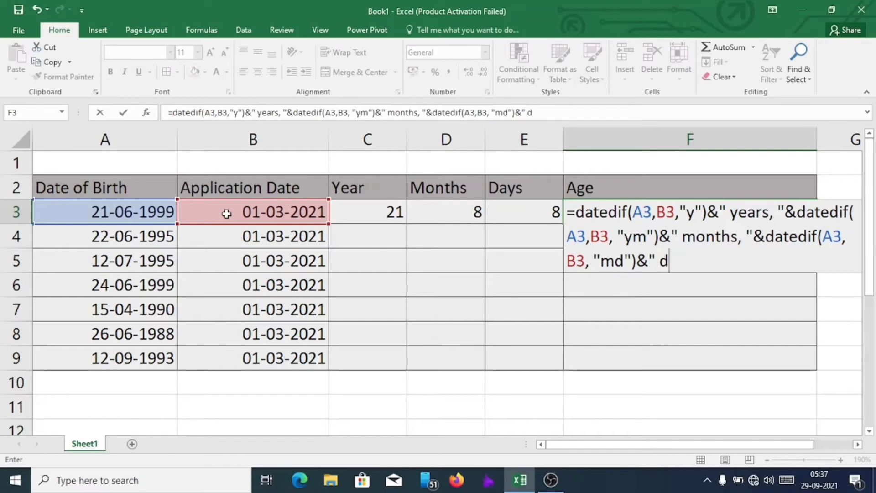
{"action": "type", "text": "ys\""}
{"action": "key", "text": "Return"}
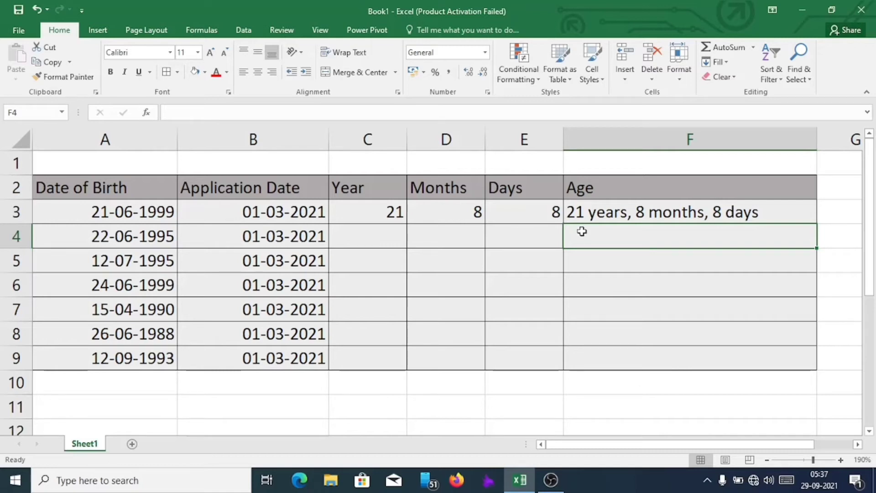
{"action": "left_click", "coordinate": [600, 218]}
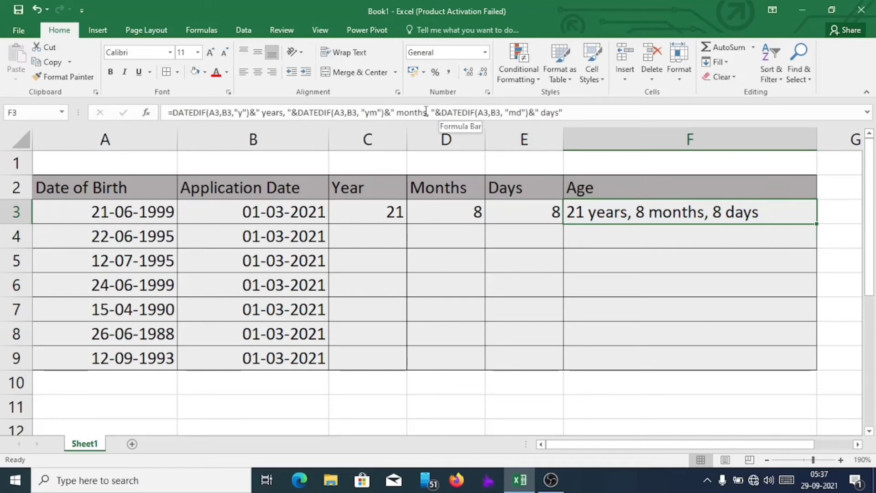
- Replace the comma after months in the F3 Age formula with "and" so the text segment reads " months and "
{"action": "double_click", "coordinate": [716, 211]}
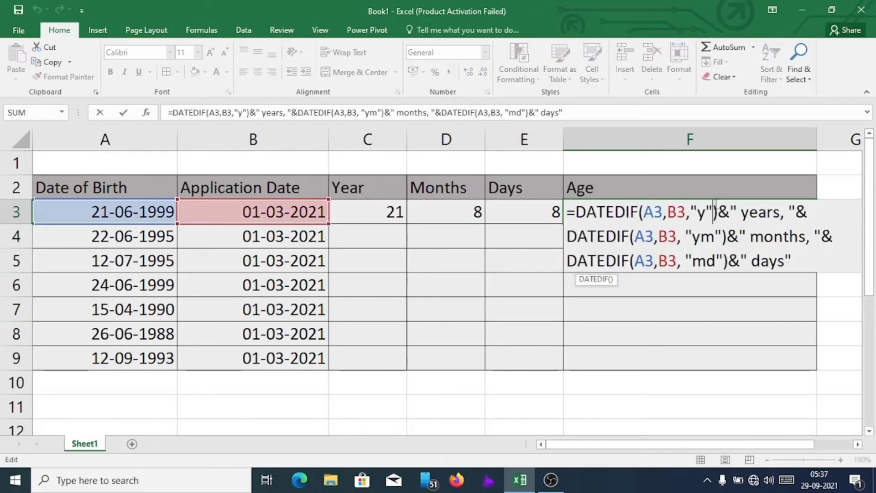
{"action": "left_click", "coordinate": [814, 236]}
{"action": "key", "text": "BackSpace"}
{"action": "type", "text": "a"}
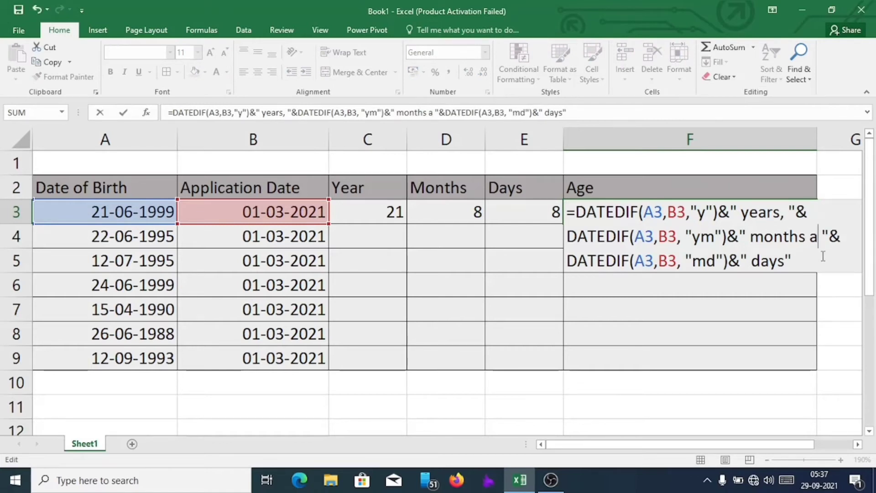
{"action": "type", "text": "nd"}
{"action": "key", "text": "Return"}
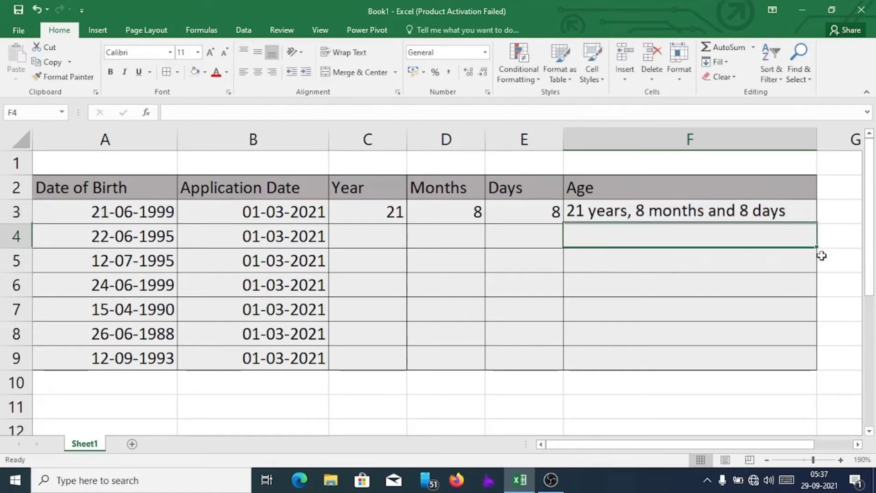
- Fill the Year, Months and Days formulas in C3, D3 and E3 down to row 9
{"action": "left_click", "coordinate": [376, 213]}
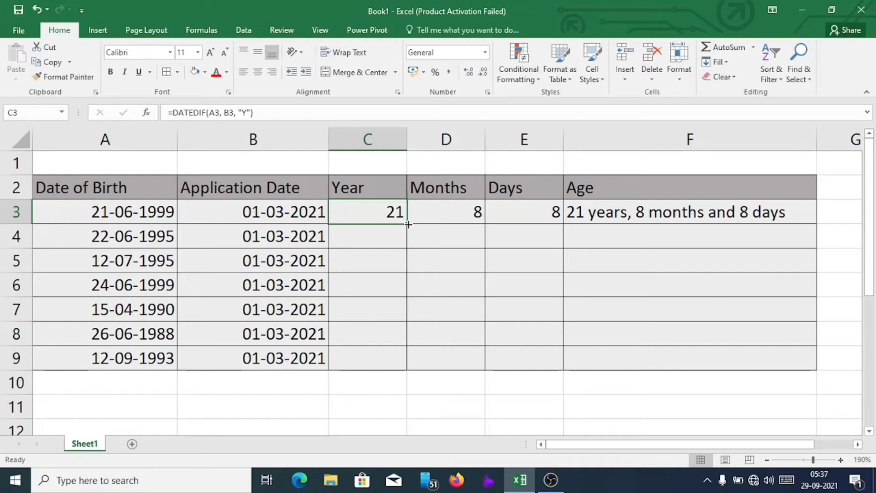
{"action": "left_click_drag", "start_coordinate": [408, 224], "coordinate": [401, 367]}
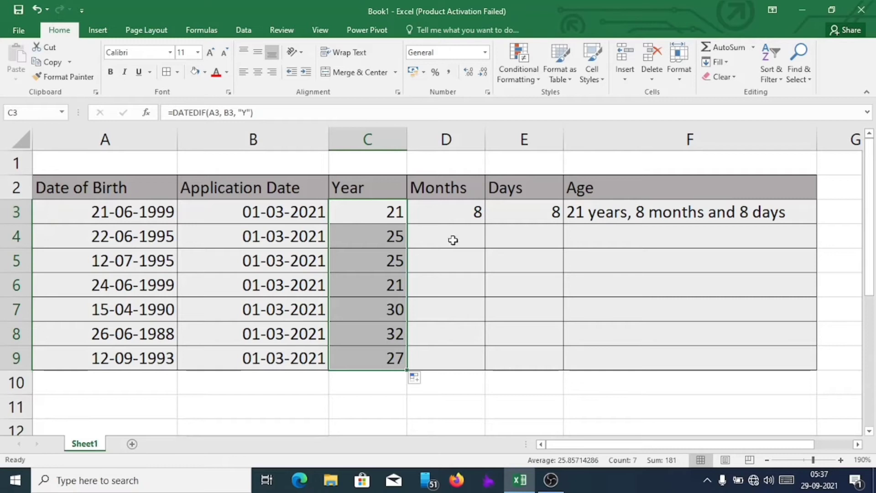
{"action": "left_click", "coordinate": [456, 213]}
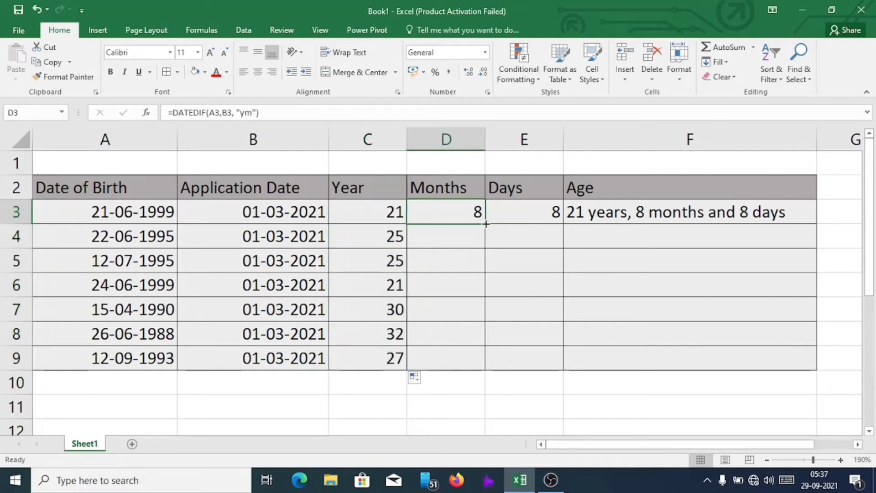
{"action": "left_click_drag", "start_coordinate": [481, 224], "coordinate": [476, 365]}
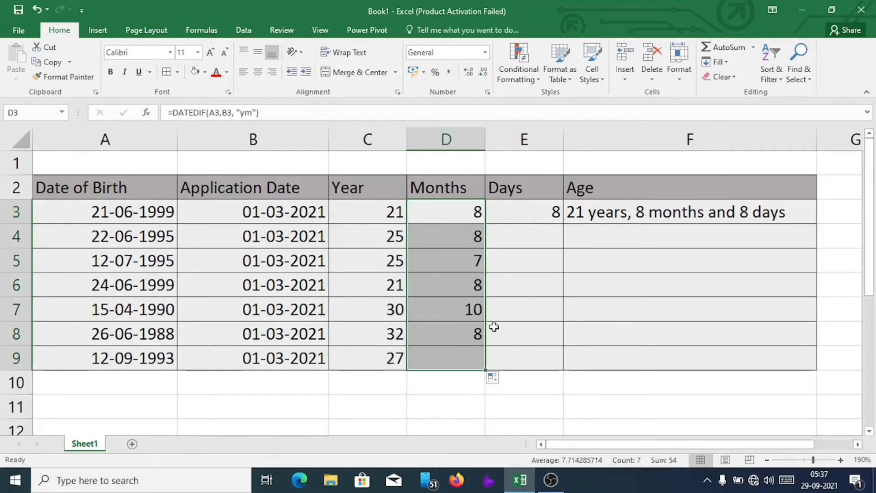
{"action": "left_click", "coordinate": [556, 210]}
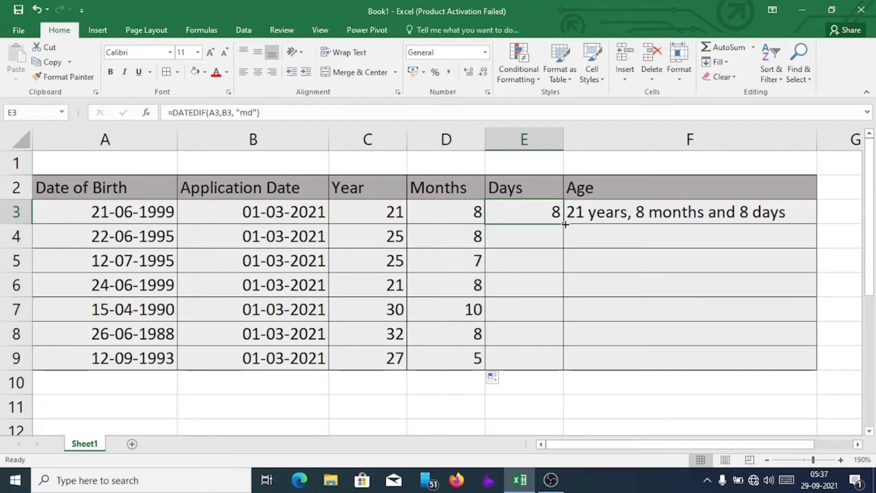
{"action": "left_click_drag", "start_coordinate": [565, 225], "coordinate": [562, 366]}
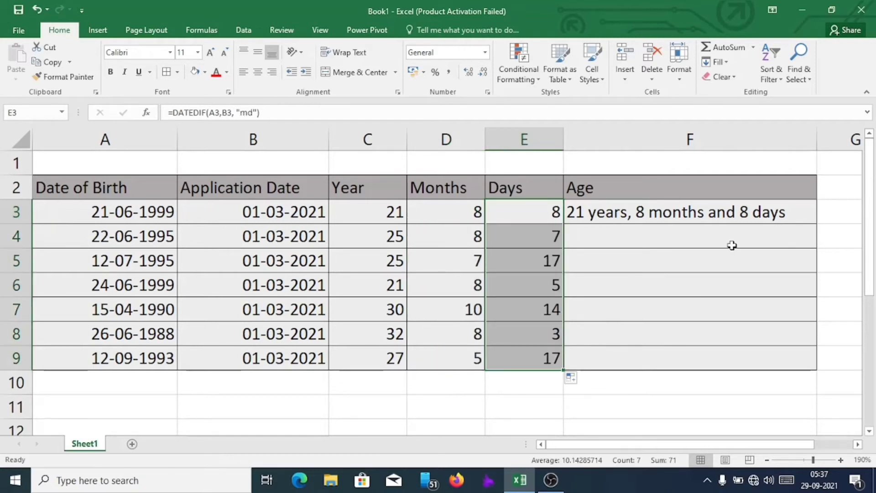
- Fill the combined Age formula in F3 down through F9
{"action": "left_click", "coordinate": [763, 215]}
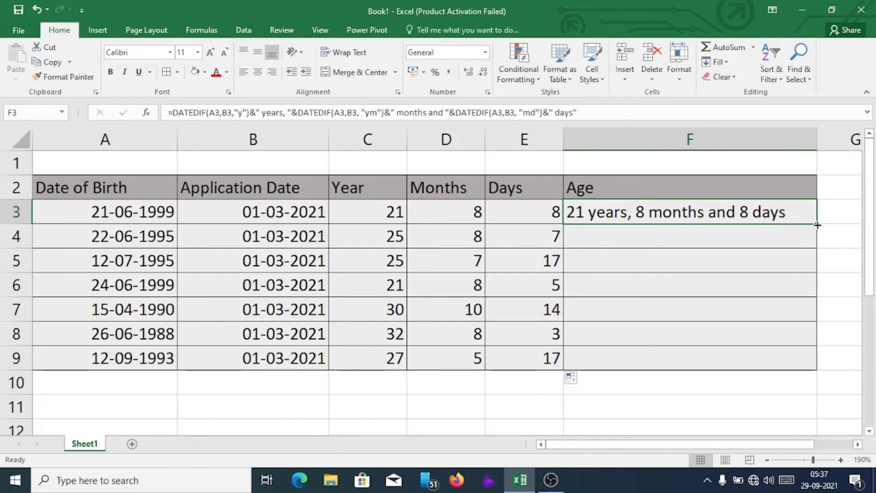
{"action": "left_click_drag", "start_coordinate": [816, 224], "coordinate": [818, 368]}
{"action": "left_click", "coordinate": [685, 392]}
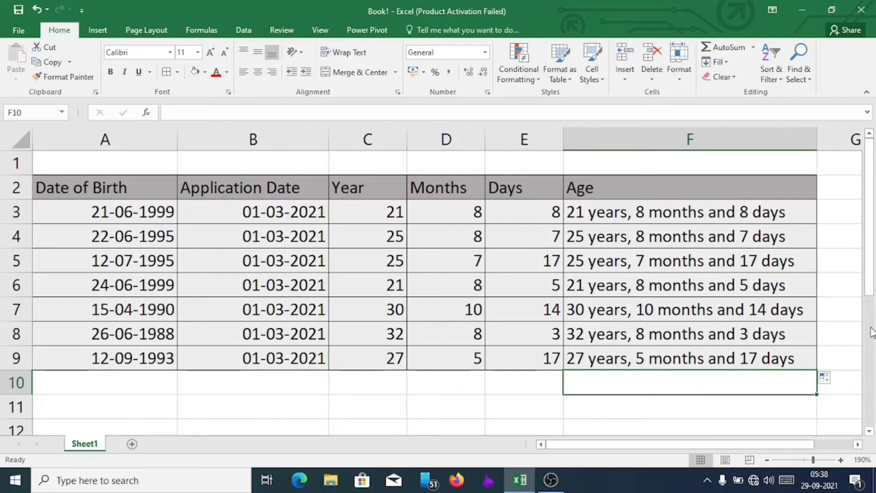
- Add a new worksheet to the workbook and zoom it to 130%
{"action": "left_click", "coordinate": [132, 444]}
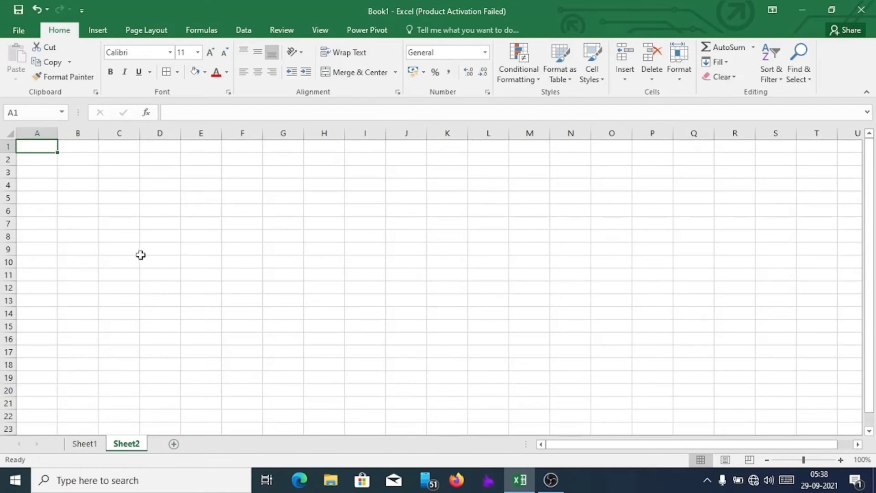
{"action": "left_click", "coordinate": [841, 460]}
{"action": "left_click", "coordinate": [840, 460]}
{"action": "left_click", "coordinate": [841, 460]}
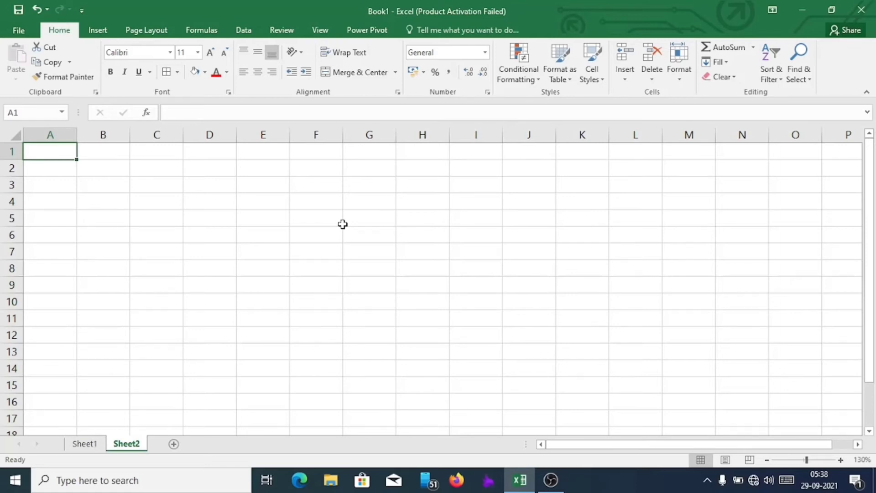
- Enter Start time as the header in cell A1 of the new sheet
{"action": "type", "text": "Sta"}
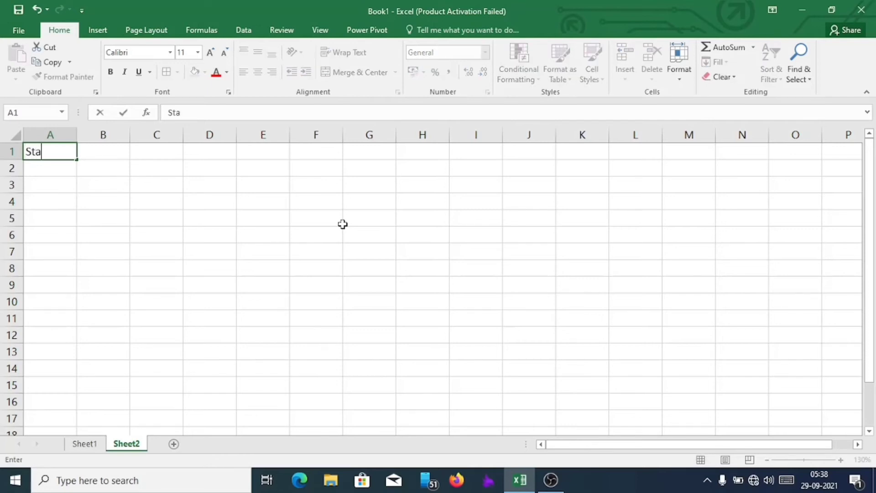
{"action": "type", "text": "rt time"}
{"action": "key", "text": "Tab"}
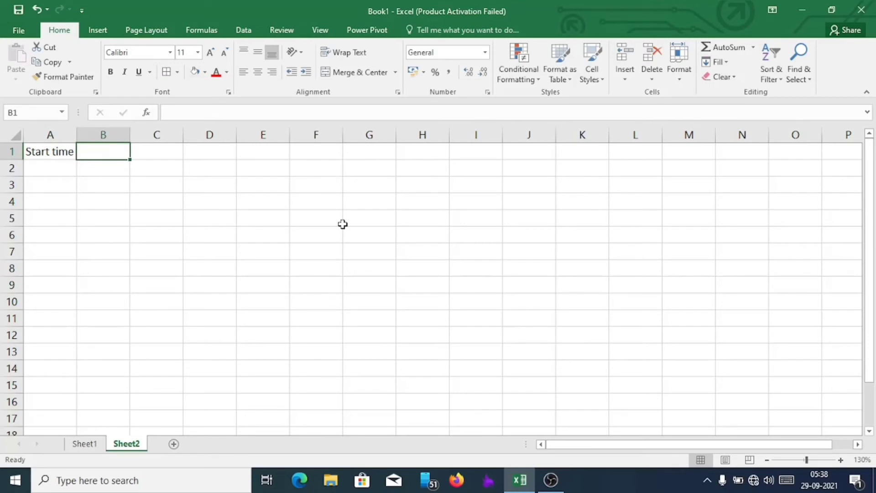
{"action": "key", "text": "Left"}
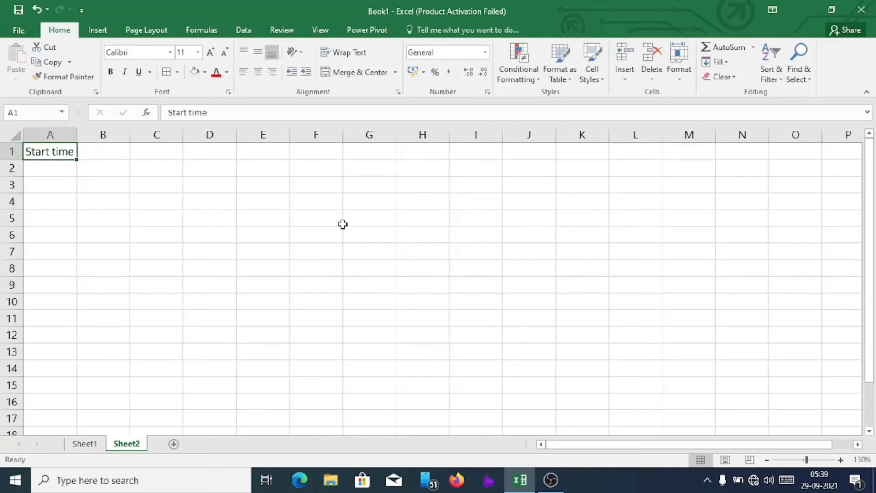
- Enter the headers Log in, Log out and Total Duration in cells A1, B1 and C1
{"action": "type", "text": "Log in"}
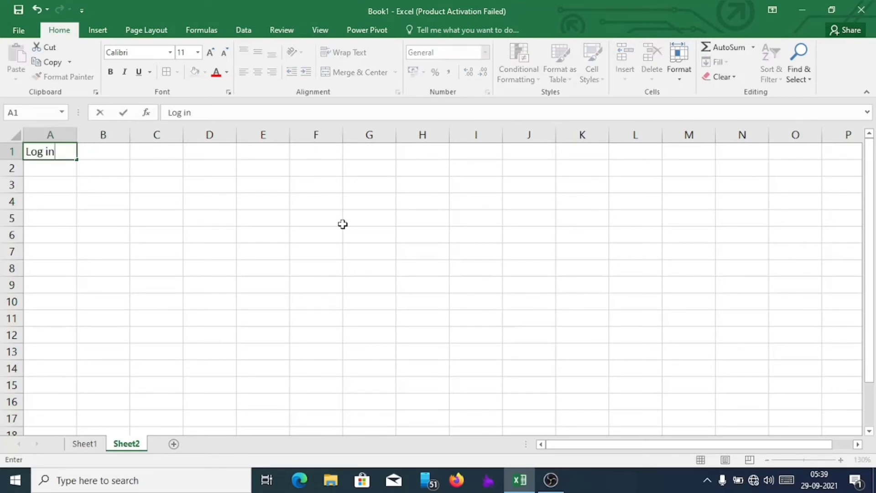
{"action": "key", "text": "Tab"}
{"action": "type", "text": "Log "}
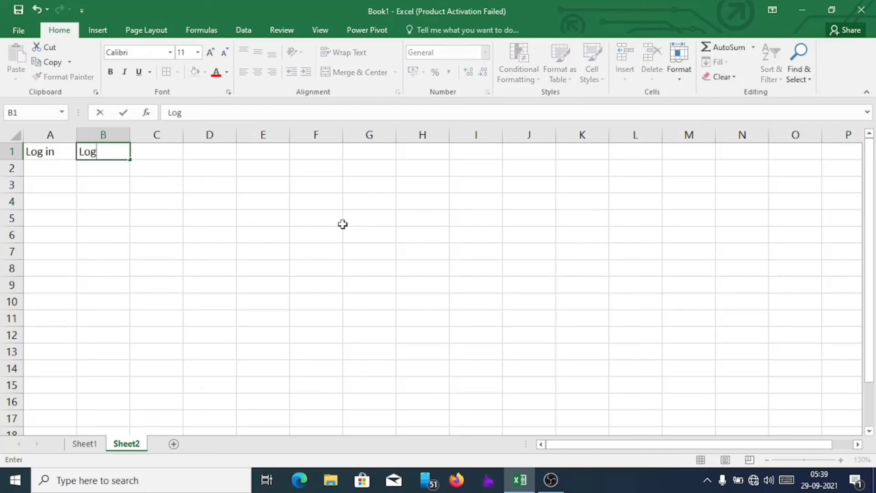
{"action": "type", "text": "out"}
{"action": "key", "text": "Tab"}
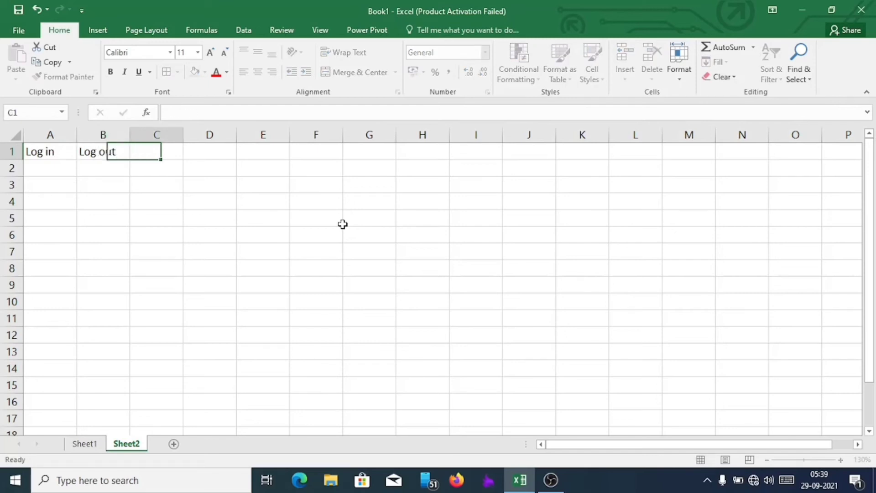
{"action": "type", "text": "Tot"}
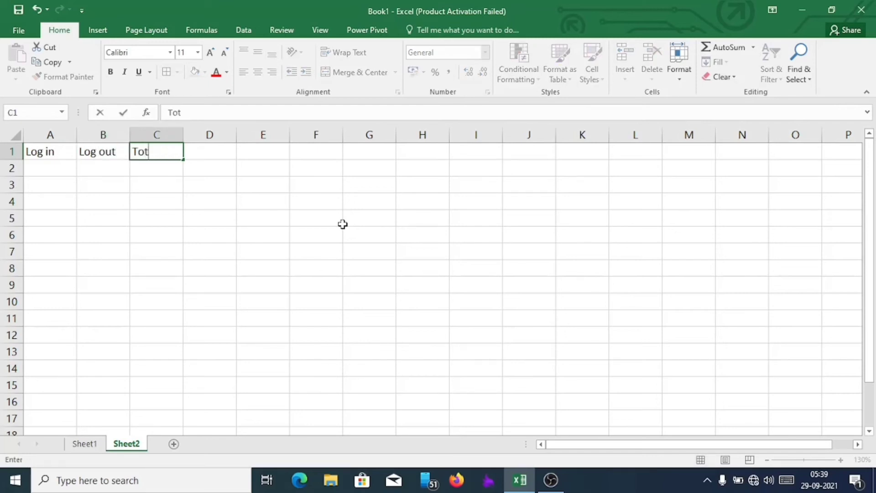
{"action": "type", "text": "al Duratio"}
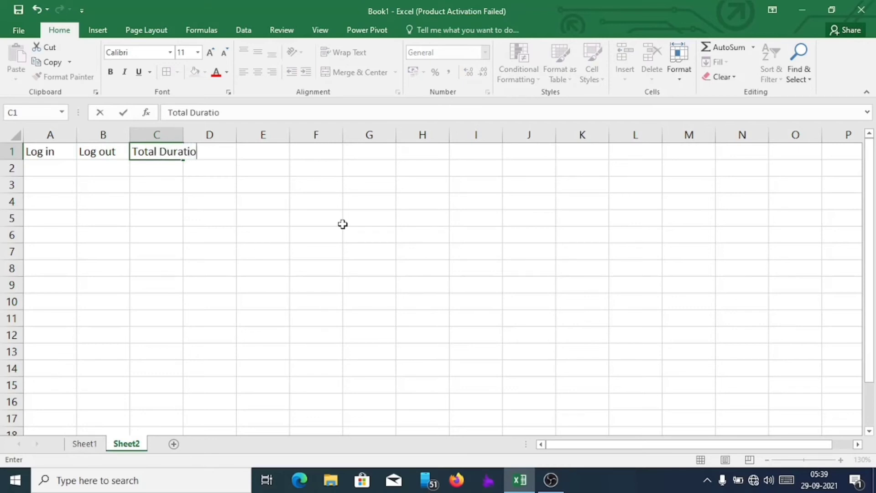
{"action": "type", "text": "n"}
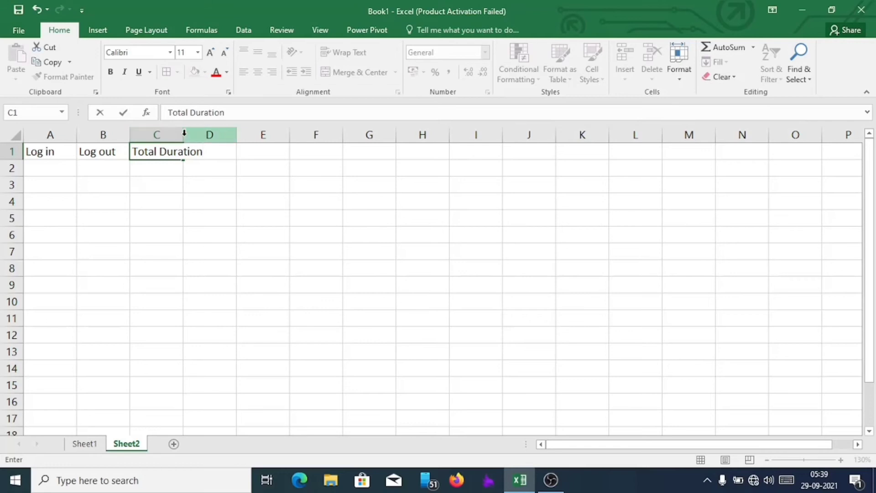
- Widen columns A to C together to an equal width with ample room for the Total Duration header
{"action": "left_click", "coordinate": [63, 135]}
{"action": "left_click_drag", "start_coordinate": [63, 136], "coordinate": [172, 135]}
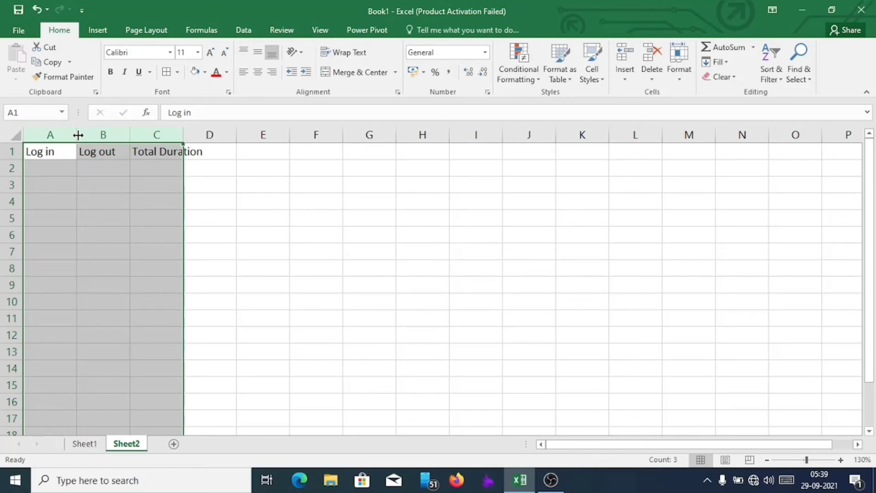
{"action": "left_click_drag", "start_coordinate": [78, 135], "coordinate": [103, 136]}
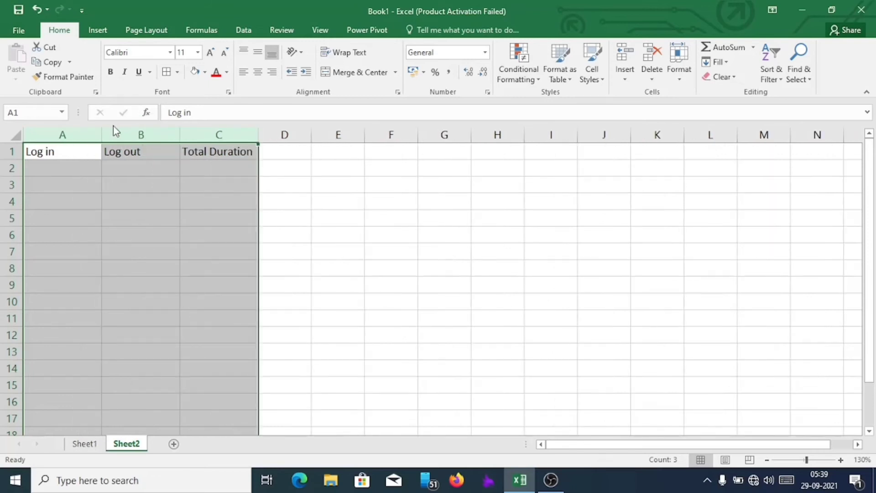
{"action": "left_click_drag", "start_coordinate": [101, 129], "coordinate": [127, 129]}
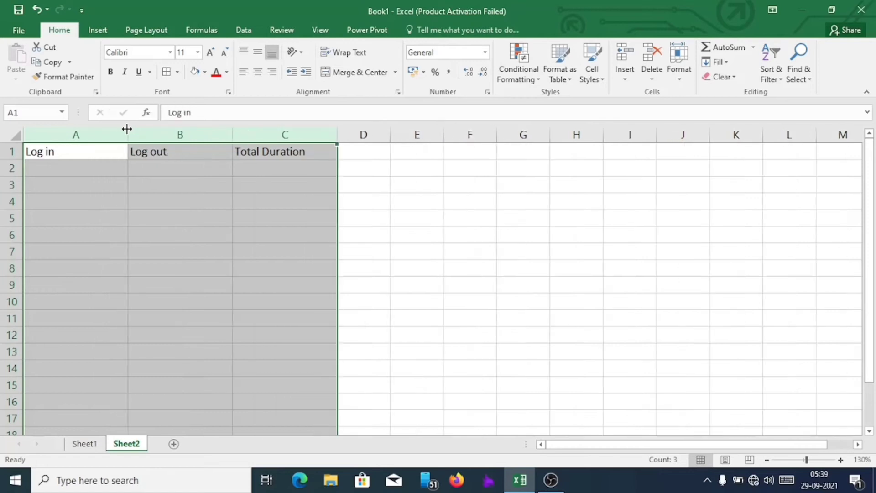
{"action": "left_click", "coordinate": [133, 198]}
- Apply All Borders to the range A1:C7
{"action": "left_click_drag", "start_coordinate": [51, 151], "coordinate": [308, 254]}
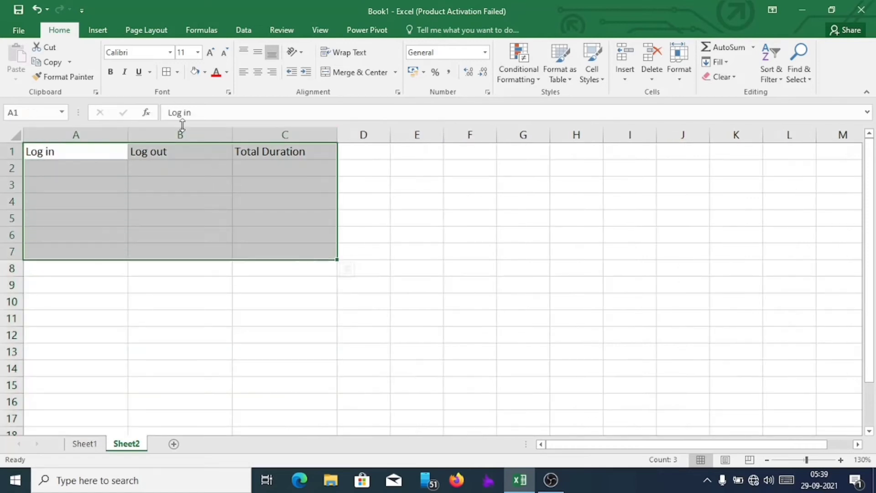
{"action": "left_click", "coordinate": [177, 72]}
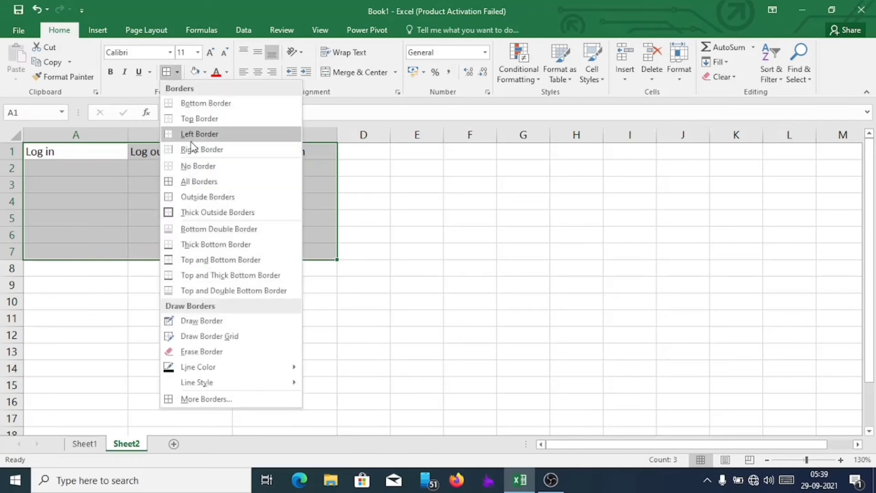
{"action": "left_click", "coordinate": [192, 185]}
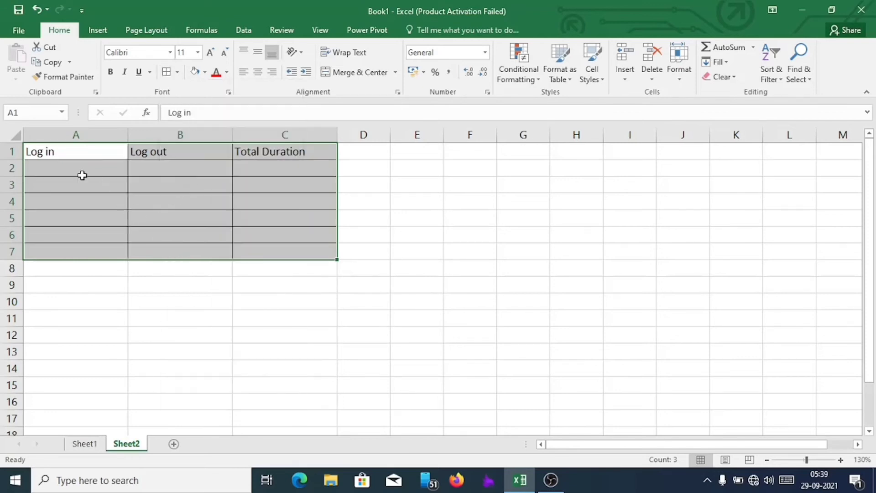
- Fill the header cells A1:C1 with a medium gold theme color
{"action": "left_click", "coordinate": [82, 173]}
{"action": "left_click_drag", "start_coordinate": [44, 151], "coordinate": [269, 147]}
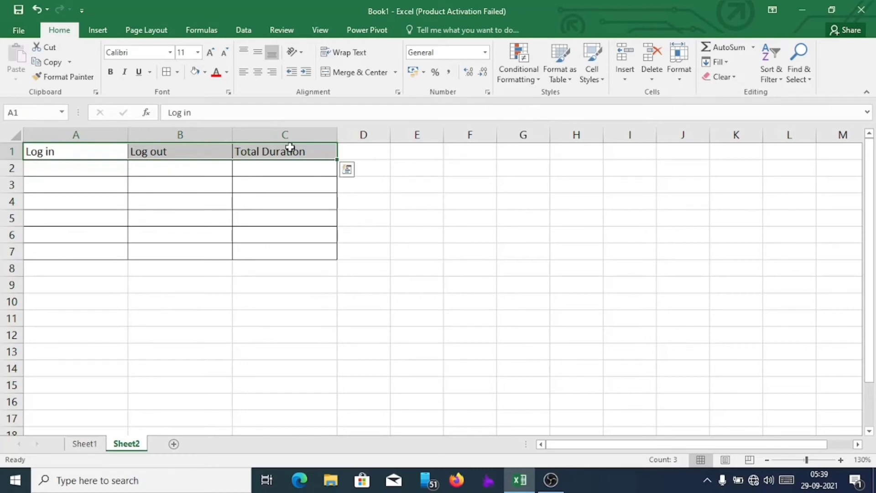
{"action": "left_click", "coordinate": [205, 73]}
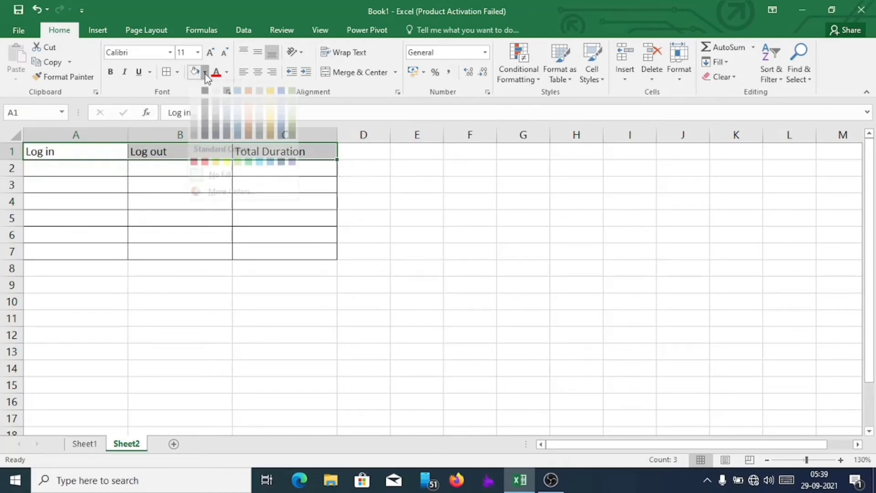
{"action": "left_click", "coordinate": [271, 131]}
- Fill the table body A2:C7 with the lightest gold theme color
{"action": "left_click_drag", "start_coordinate": [50, 164], "coordinate": [303, 252]}
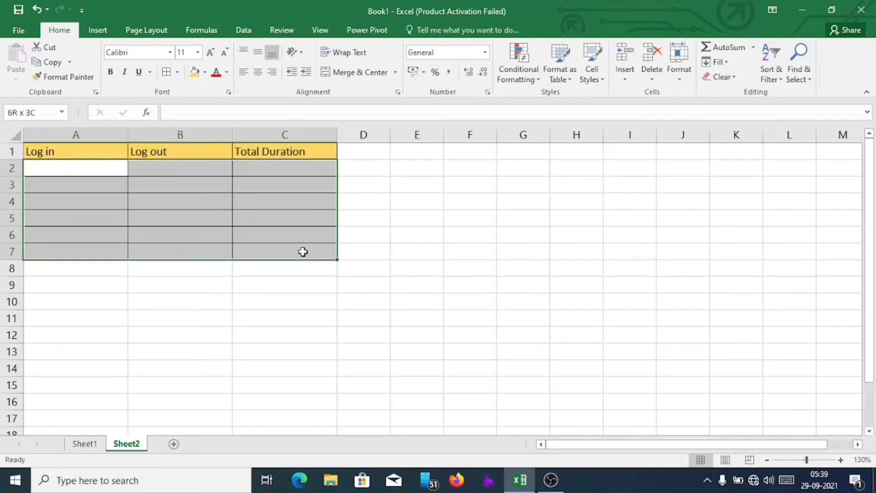
{"action": "left_click", "coordinate": [206, 77]}
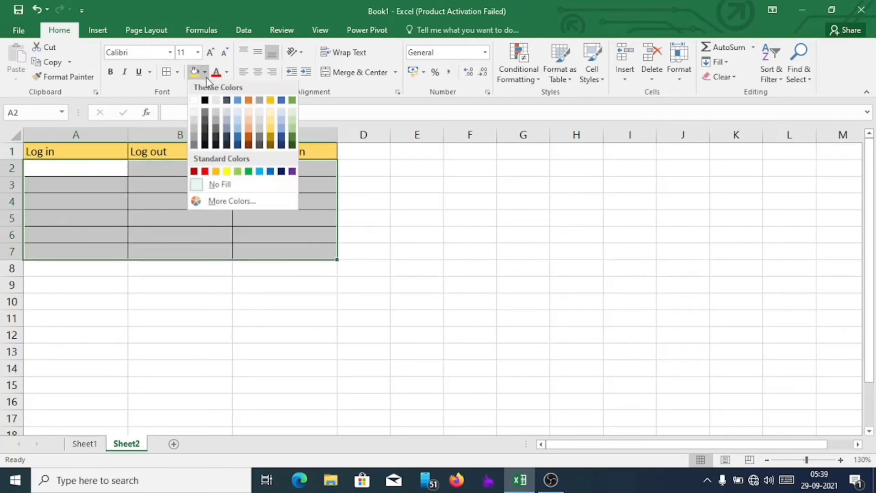
{"action": "left_click", "coordinate": [272, 114]}
{"action": "left_click", "coordinate": [203, 272]}
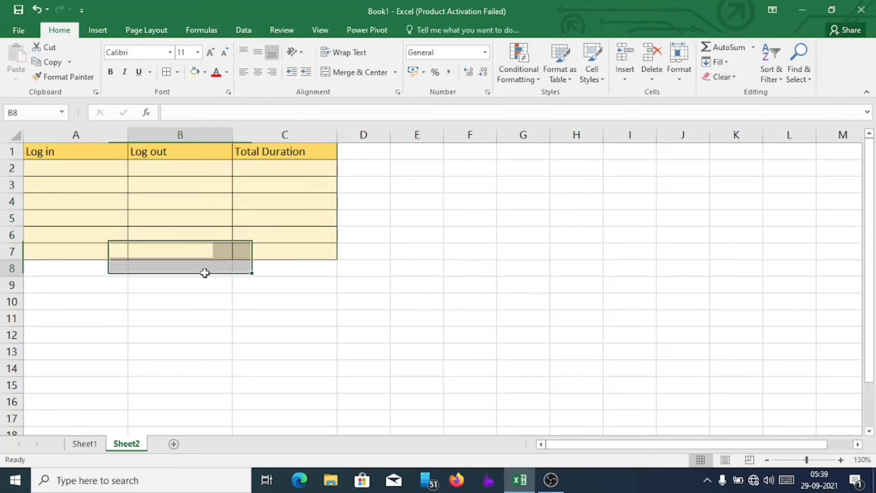
- Enter 8:00 AM as the log-in time in A2 and 5:00 PM as the log-out time in B2
{"action": "left_click", "coordinate": [68, 170]}
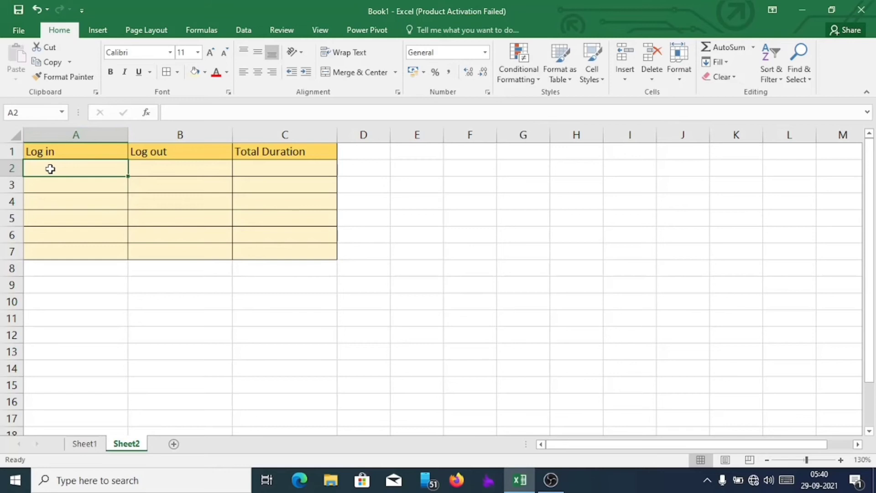
{"action": "type", "text": "8:00 am,"}
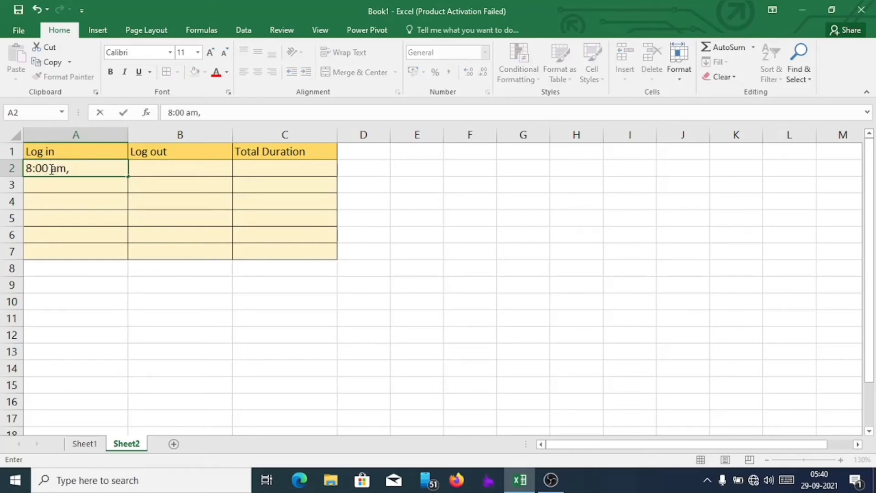
{"action": "key", "text": "Tab"}
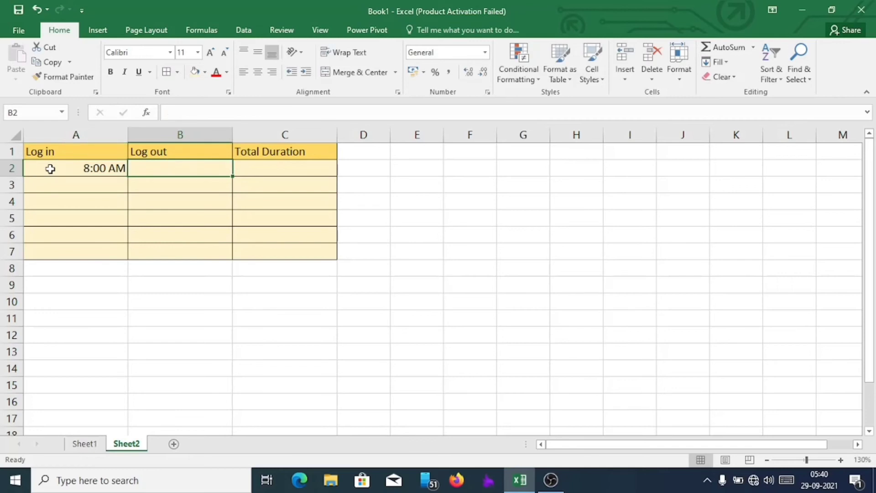
{"action": "type", "text": "5:"}
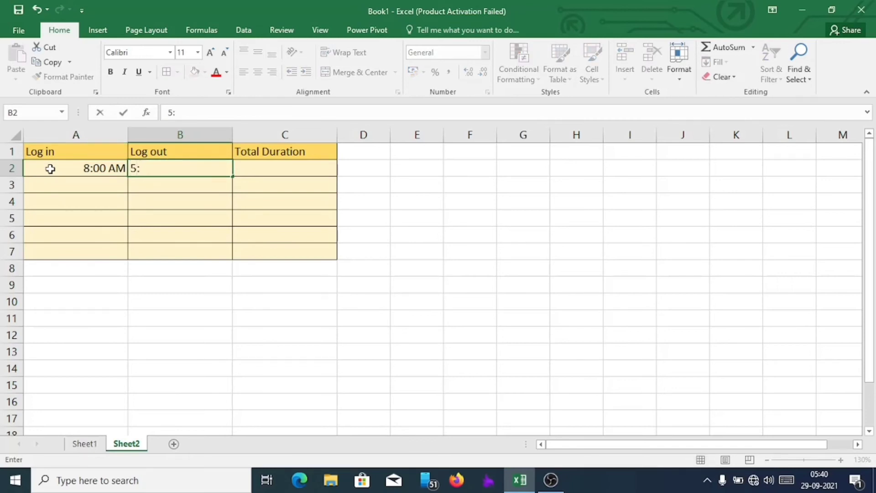
{"action": "type", "text": "00 pm"}
{"action": "key", "text": "Return"}
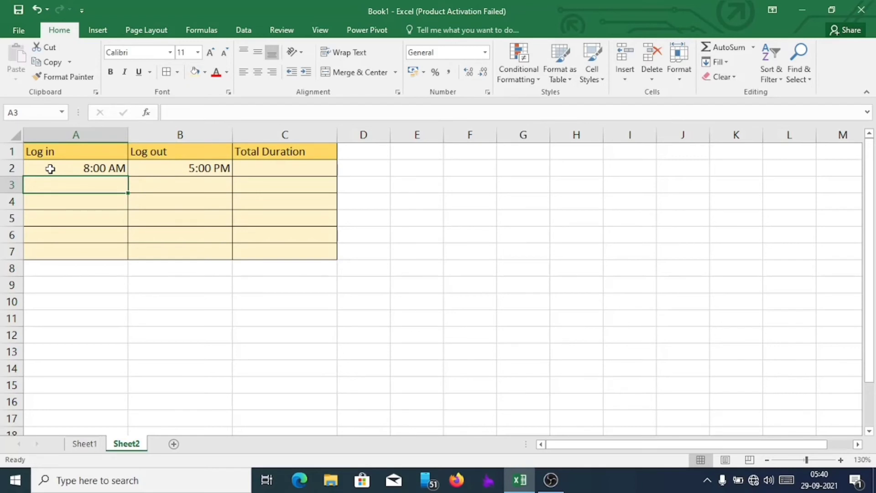
- Fill row 3 with the log-in entry 9:am in A3 and the log-out entry 4:00pm in B3
{"action": "type", "text": "2"}
{"action": "key", "text": "BackSpace"}
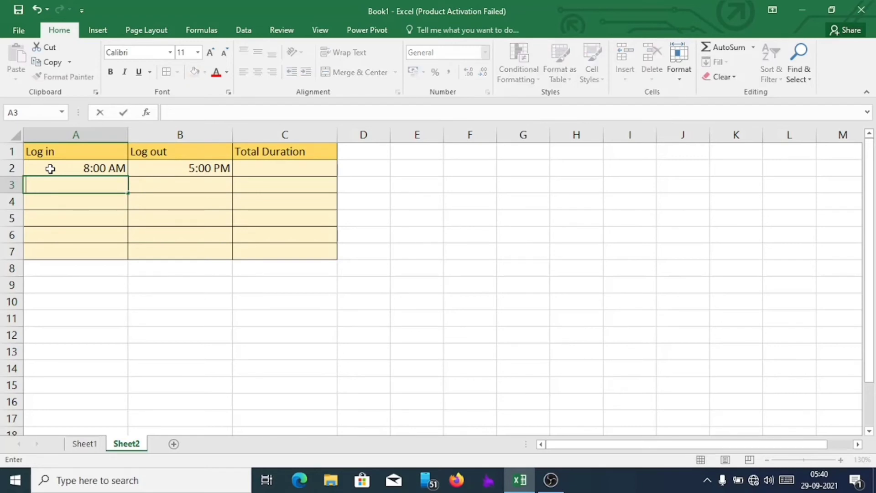
{"action": "type", "text": "9:am"}
{"action": "key", "text": "Tab"}
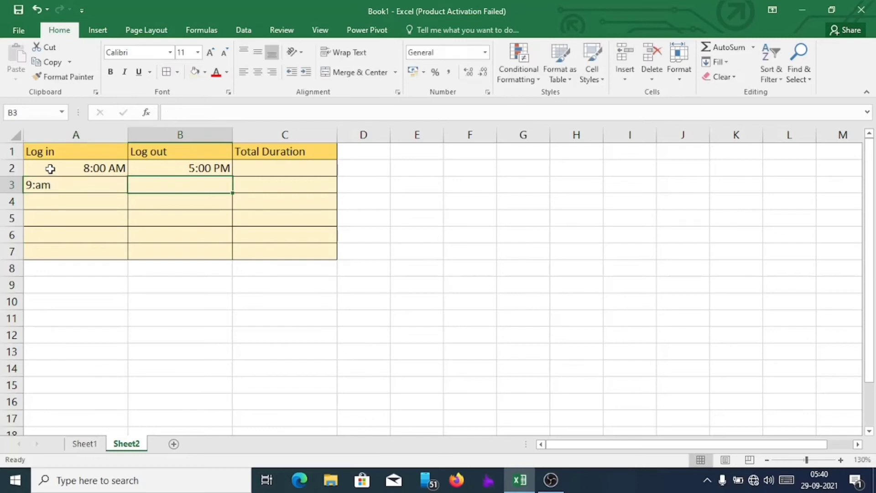
{"action": "type", "text": "4"}
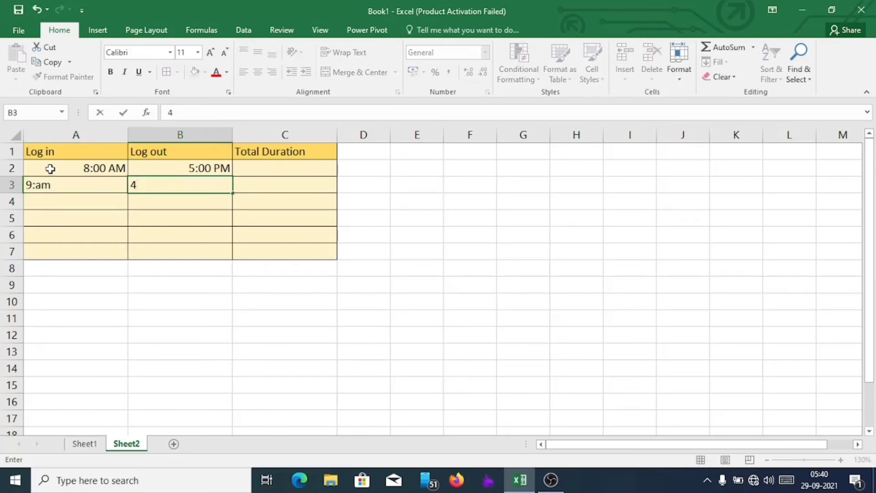
{"action": "type", "text": ":00pm"}
{"action": "key", "text": "Tab"}
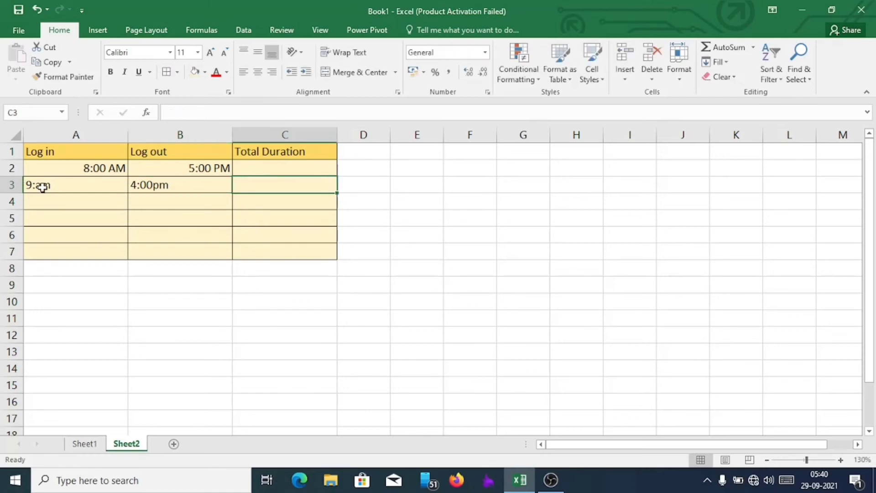
- Correct the log-in entry in A3 to 9:00 am, with a space before am
{"action": "double_click", "coordinate": [42, 187]}
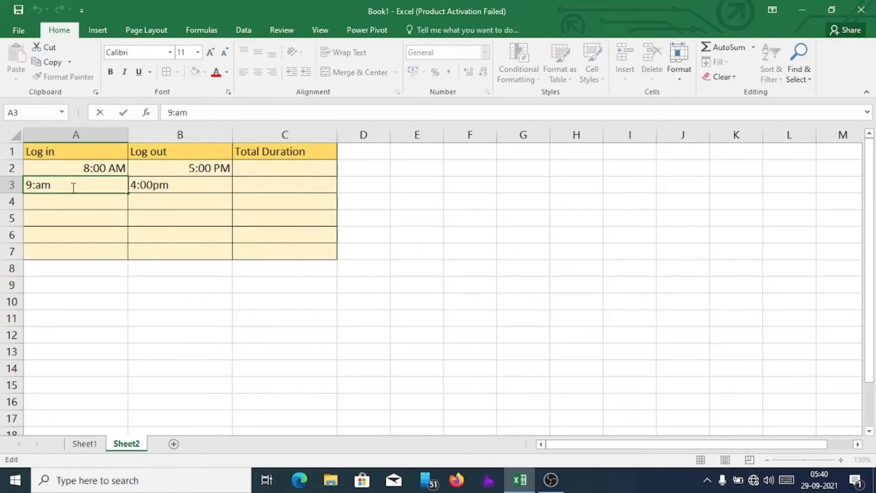
{"action": "key", "text": "BackSpace"}
{"action": "key", "text": "BackSpace"}
{"action": "type", "text": "900"}
{"action": "key", "text": "BackSpace"}
{"action": "key", "text": "BackSpace"}
{"action": "key", "text": "BackSpace"}
{"action": "type", "text": "00 am"}
{"action": "key", "text": "Tab"}
- Correct the log-out entry in B3 to 4:00 pm, with a space before pm
{"action": "double_click", "coordinate": [188, 185]}
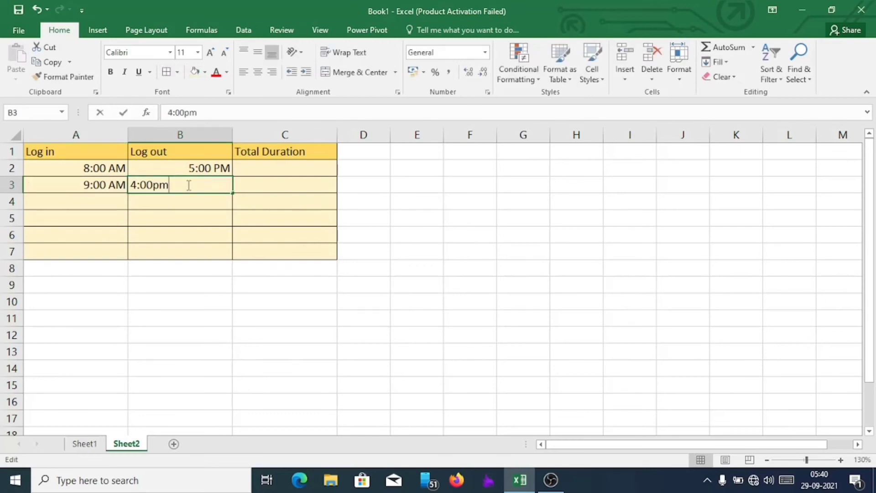
{"action": "key", "text": "BackSpace"}
{"action": "key", "text": "BackSpace"}
{"action": "type", "text": "pm"}
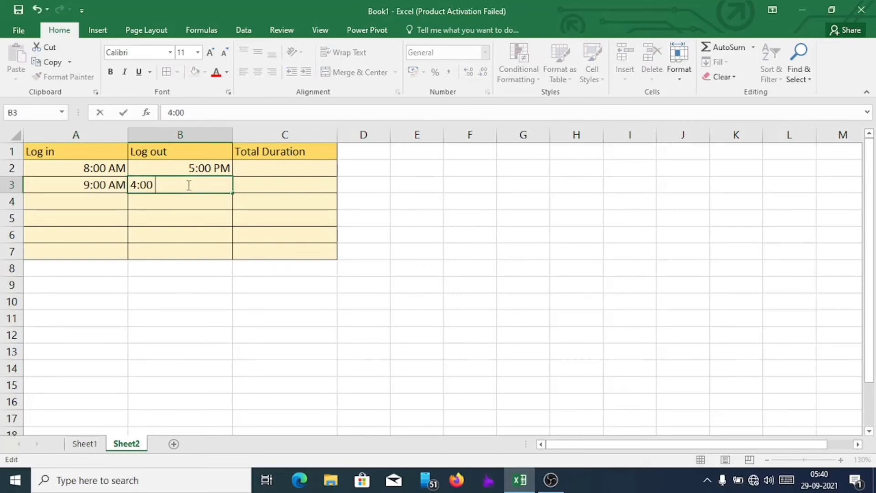
{"action": "key", "text": "Tab"}
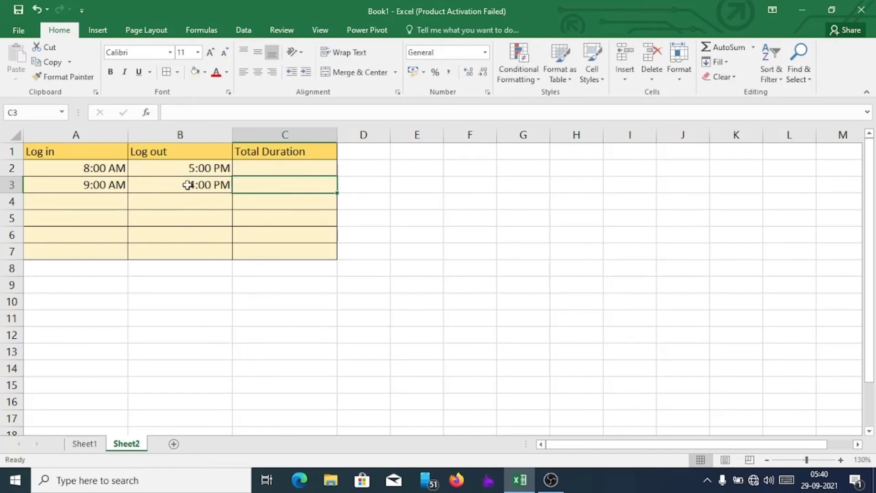
- Enter 8:30 am as the log-in time in A4 and 4:45 pm as the log-out time in B4
{"action": "left_click", "coordinate": [90, 197]}
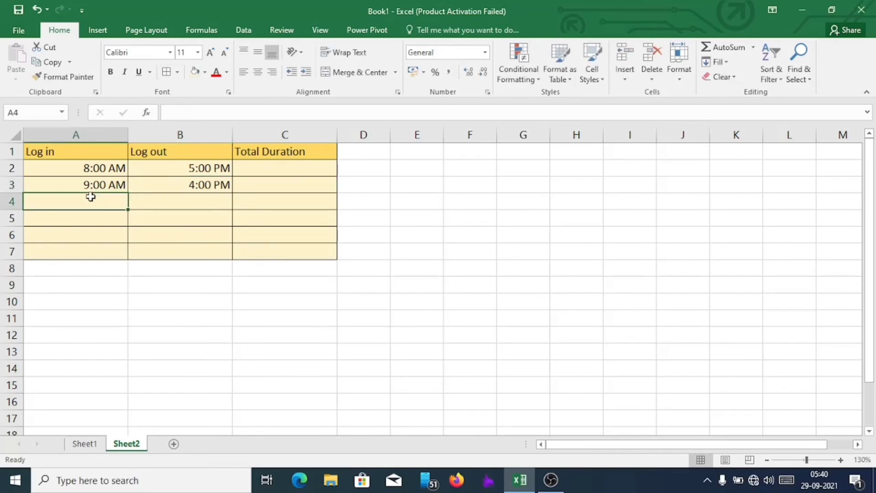
{"action": "type", "text": "8:3"}
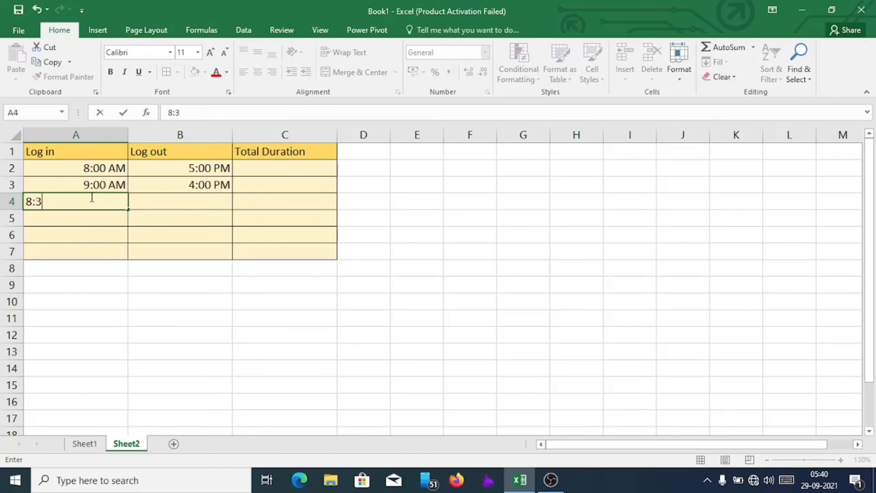
{"action": "type", "text": "0 am"}
{"action": "key", "text": "Tab"}
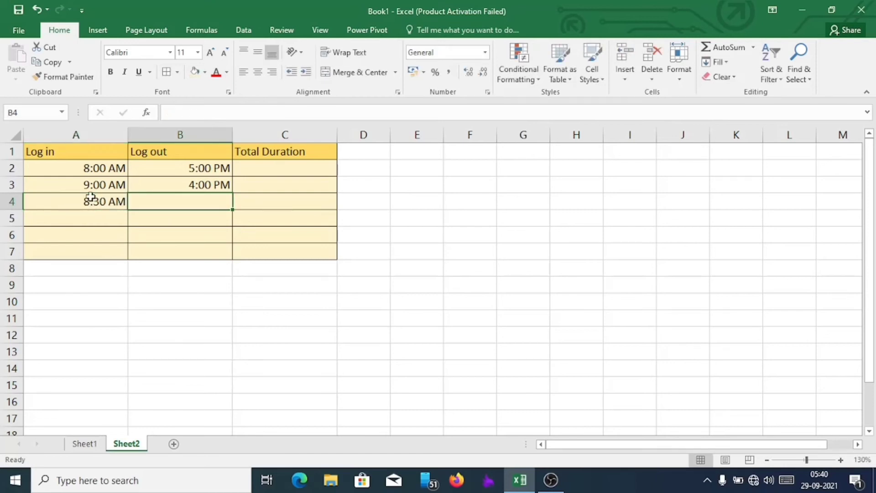
{"action": "type", "text": "4"}
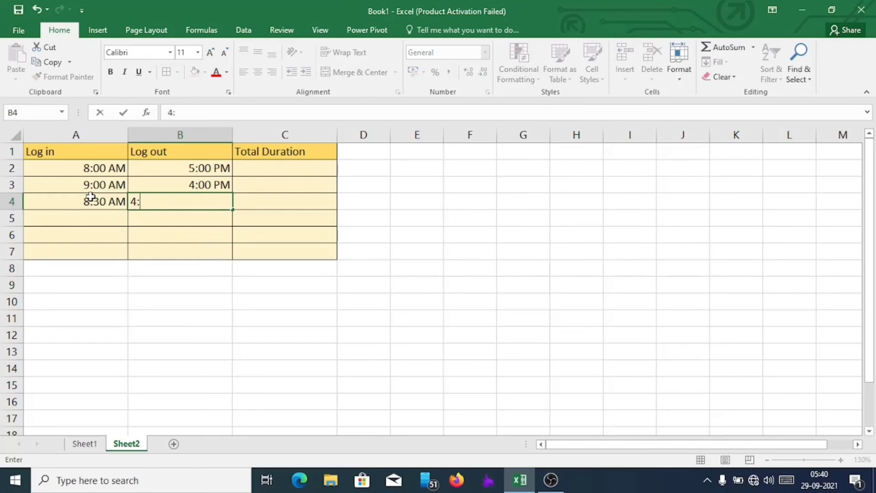
{"action": "type", "text": ":45 pm"}
{"action": "key", "text": "Tab"}
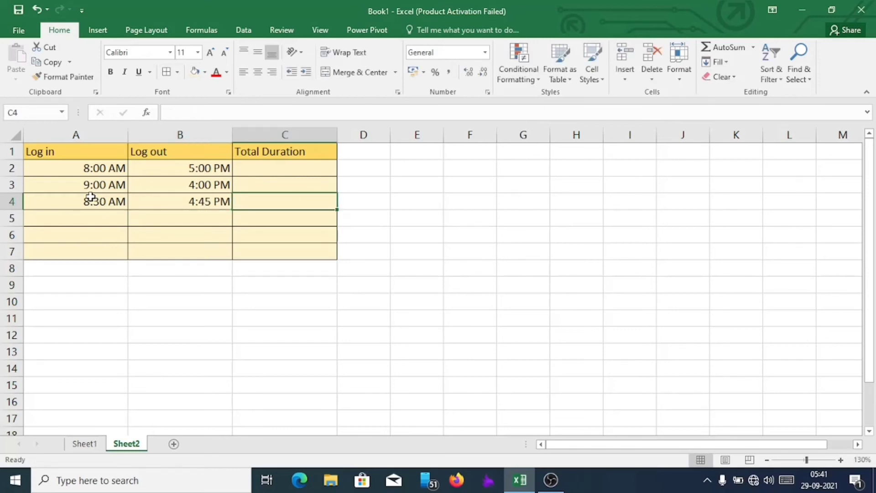
- Enter the remaining log-in times 9:20 am, 10:00 am and 9:15 am in cells A5 to A7
{"action": "left_click", "coordinate": [83, 215]}
{"action": "type", "text": "9:"}
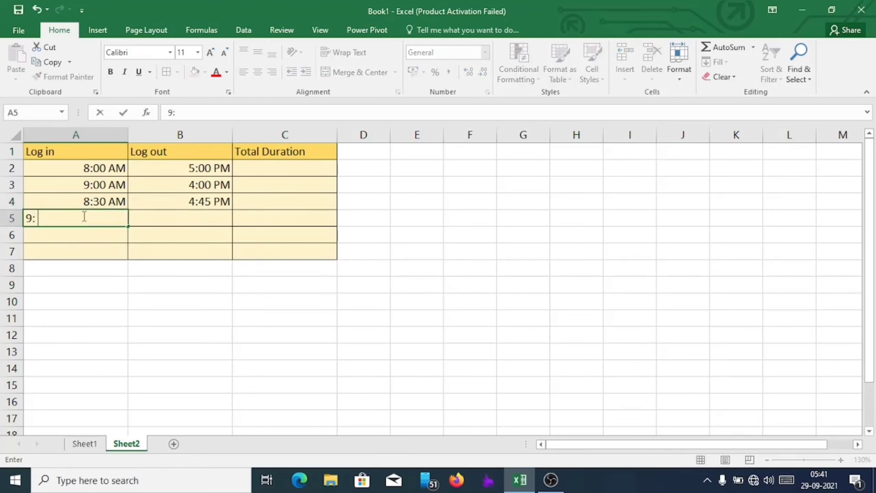
{"action": "type", "text": " 20 am"}
{"action": "key", "text": "Return"}
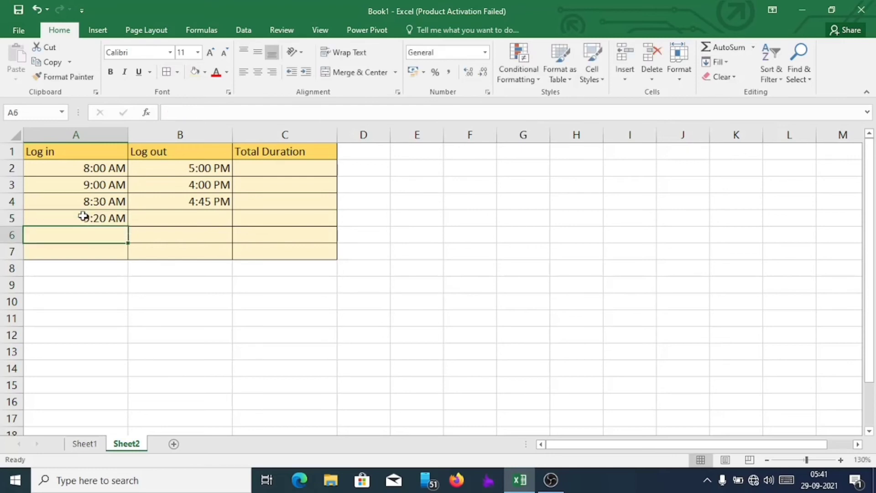
{"action": "type", "text": "10:"}
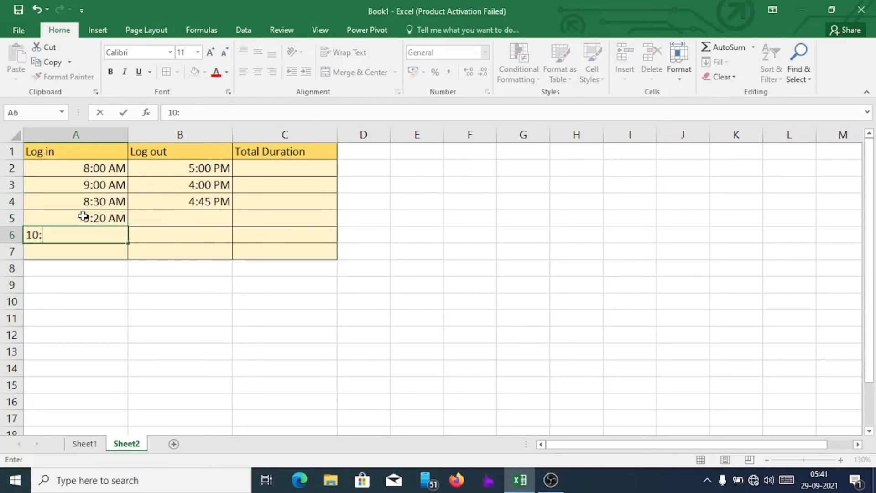
{"action": "type", "text": "00 am"}
{"action": "key", "text": "Return"}
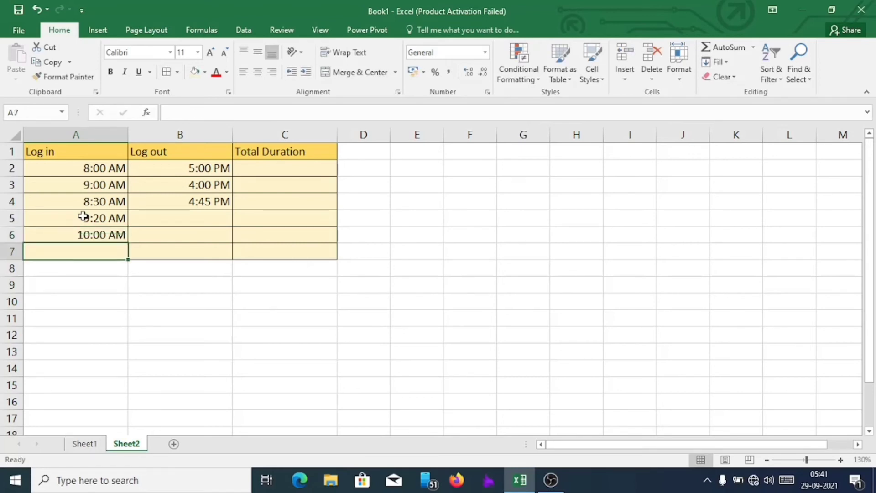
{"action": "type", "text": "9"}
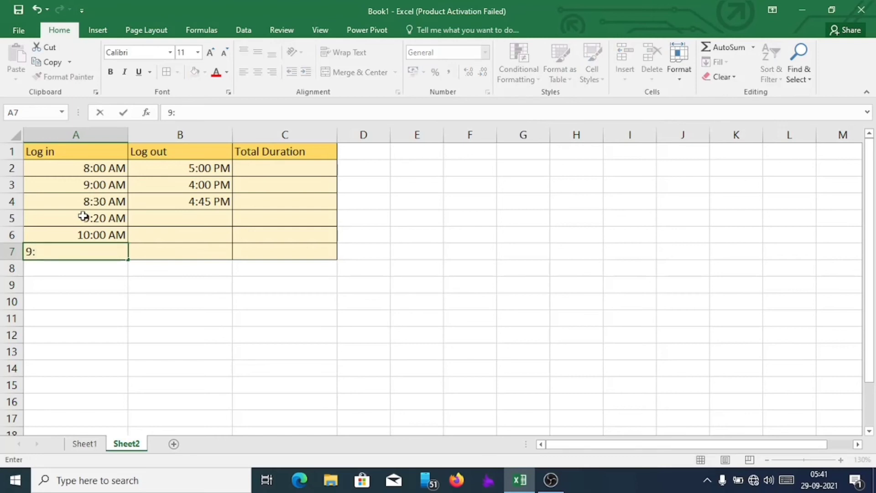
{"action": "type", "text": ":15 am"}
{"action": "key", "text": "Tab"}
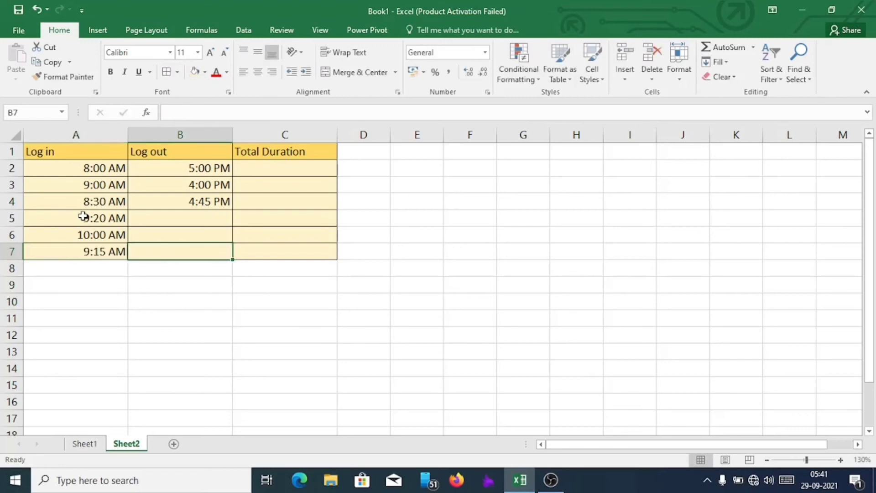
- Enter the remaining log-out times 6:00 pm, 6:45 pm and 5:45 pm in cells B5 to B7
{"action": "key", "text": "Up"}
{"action": "key", "text": "Up"}
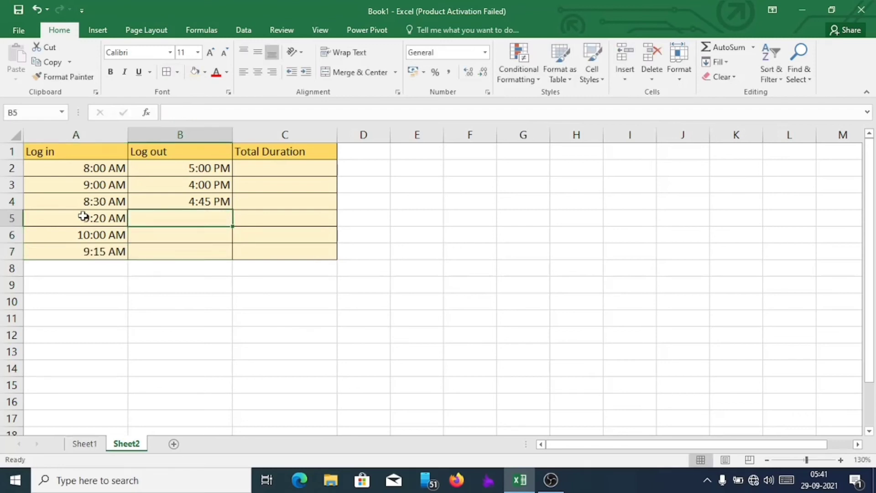
{"action": "type", "text": "6"}
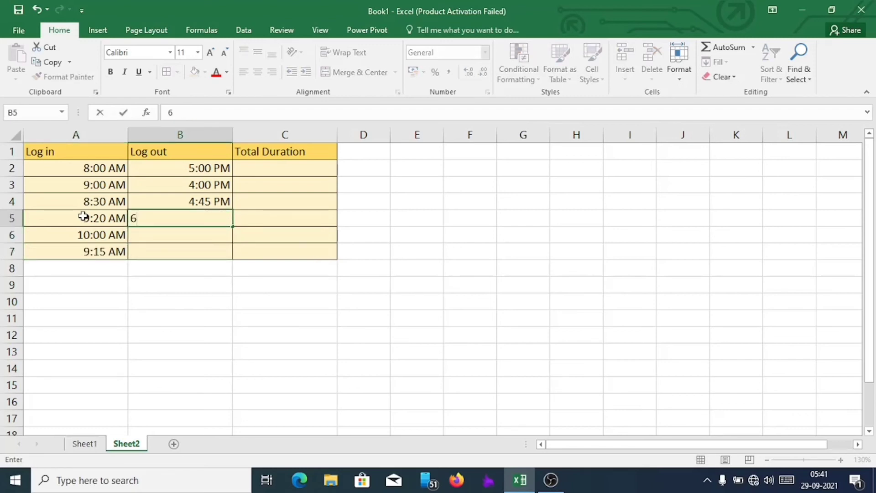
{"action": "type", "text": ":00 pm"}
{"action": "key", "text": "Return"}
{"action": "type", "text": "6:"}
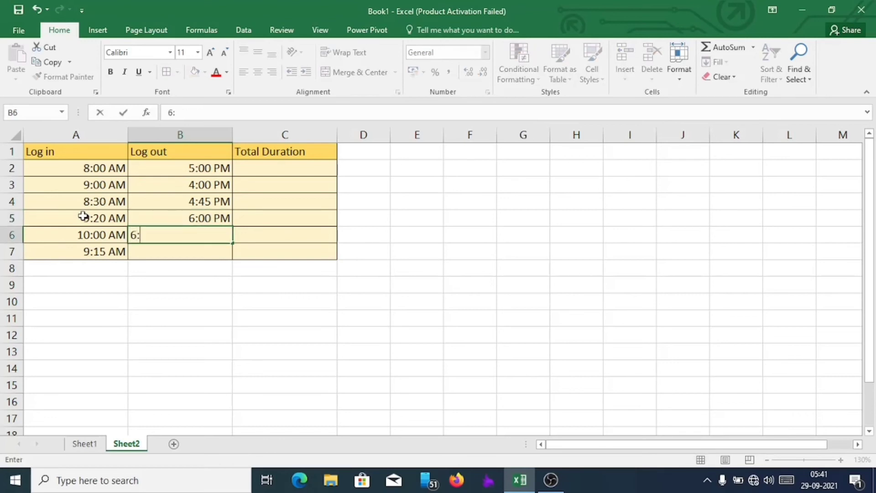
{"action": "type", "text": "45 pm"}
{"action": "key", "text": "Return"}
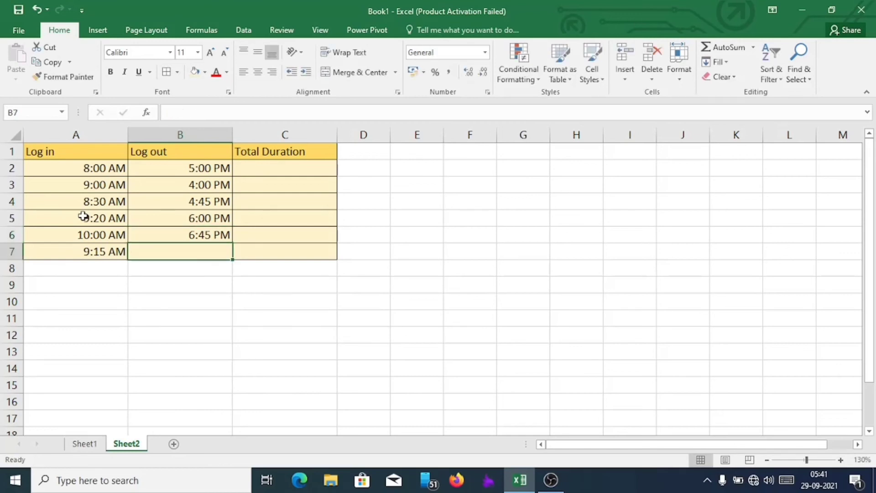
{"action": "type", "text": "5:45"}
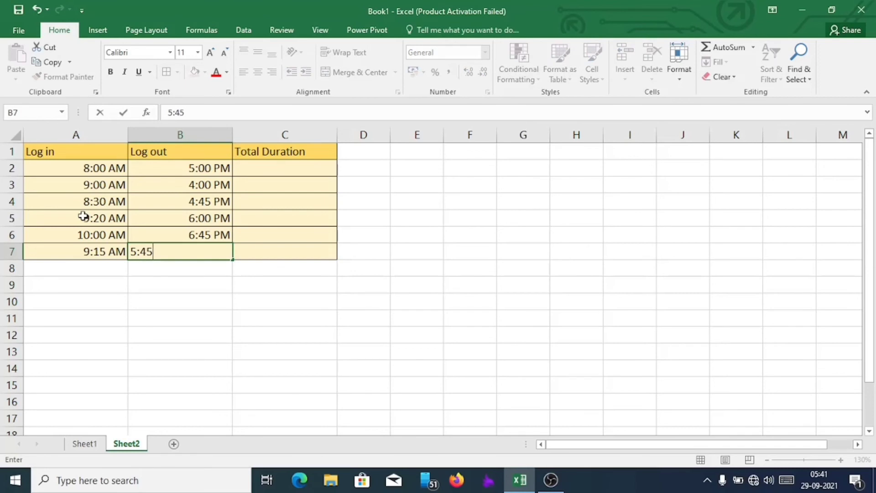
{"action": "type", "text": " pm"}
{"action": "key", "text": "Tab"}
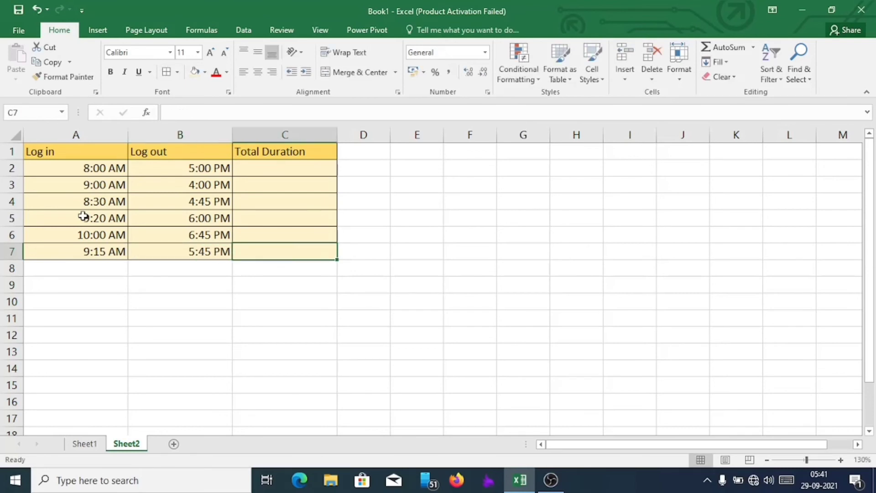
- Calculate the first total duration in C2 with the formula =B2-A2
{"action": "left_click", "coordinate": [269, 166]}
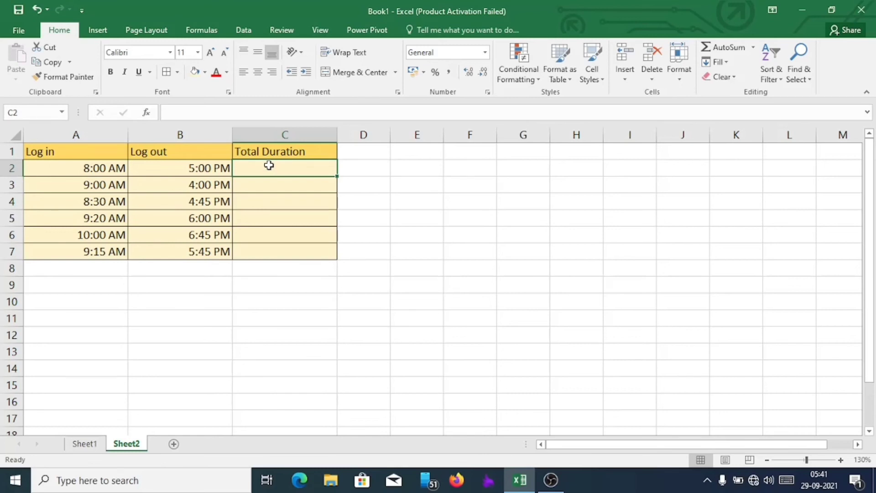
{"action": "type", "text": "="}
{"action": "left_click", "coordinate": [182, 171]}
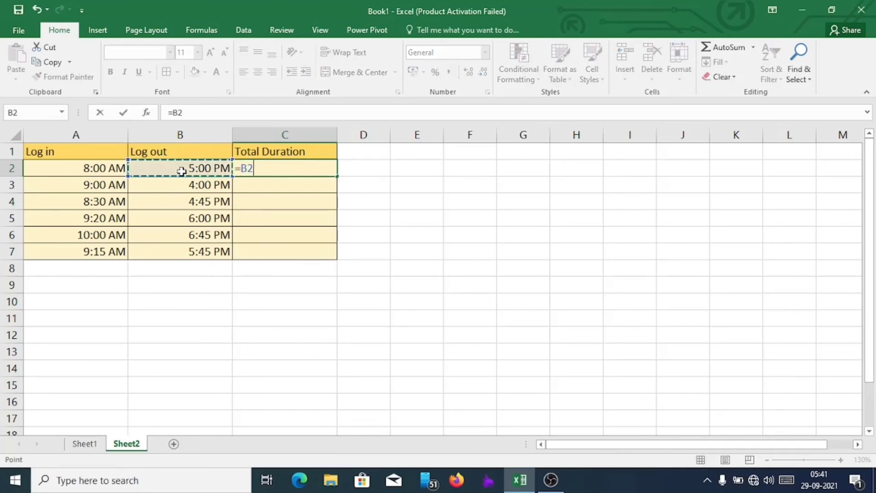
{"action": "type", "text": "-"}
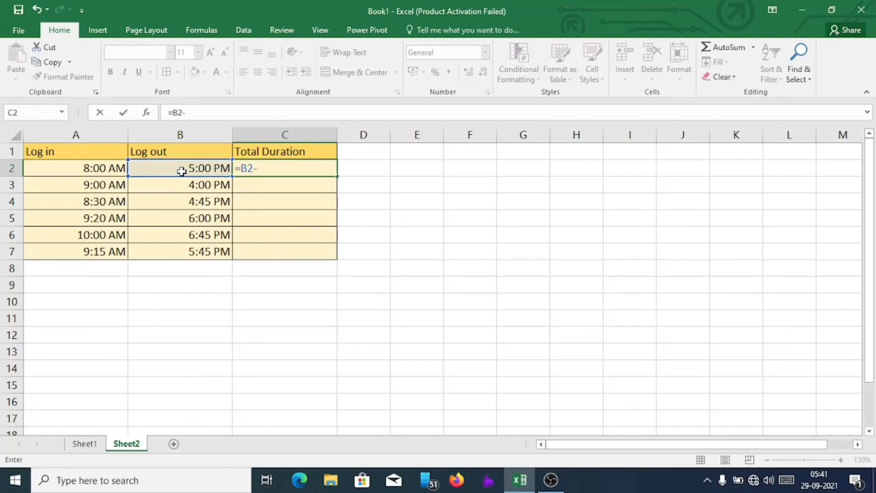
{"action": "left_click", "coordinate": [82, 164]}
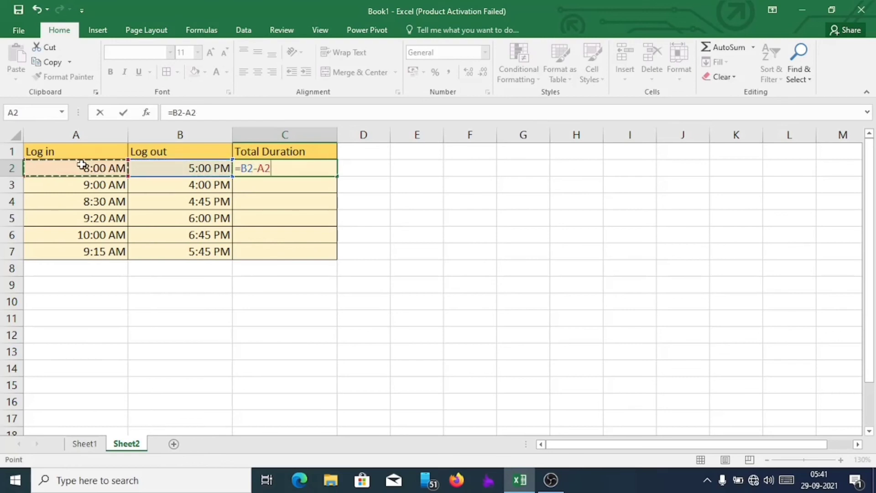
{"action": "key", "text": "Return"}
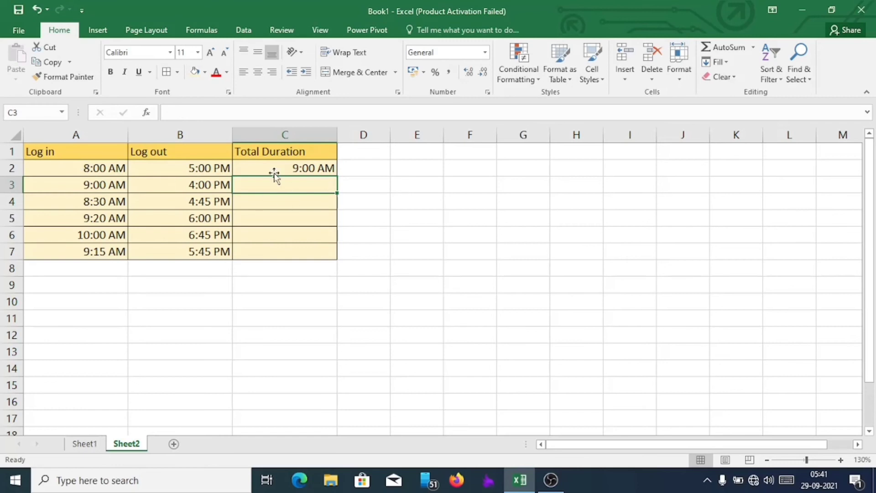
- Format the total duration in C2 with the Time category, choosing the second type in the list, 13:30:55 without an asterisk
{"action": "left_click", "coordinate": [261, 167]}
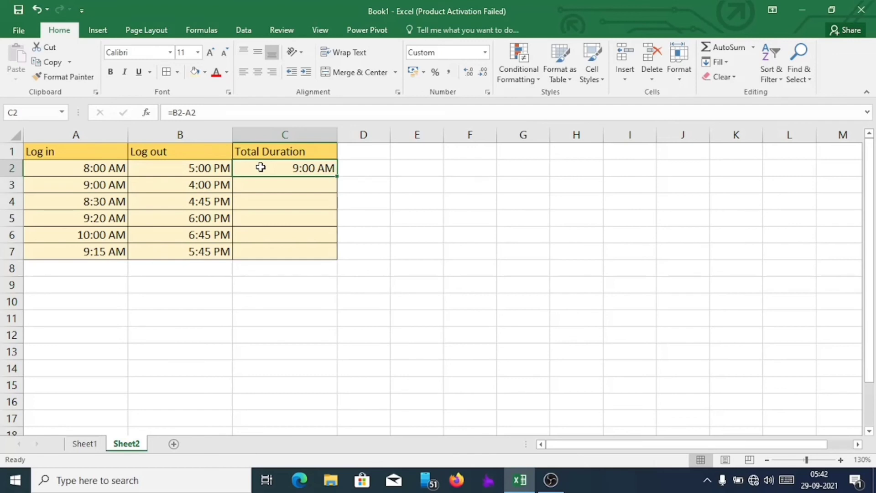
{"action": "left_click", "coordinate": [485, 54]}
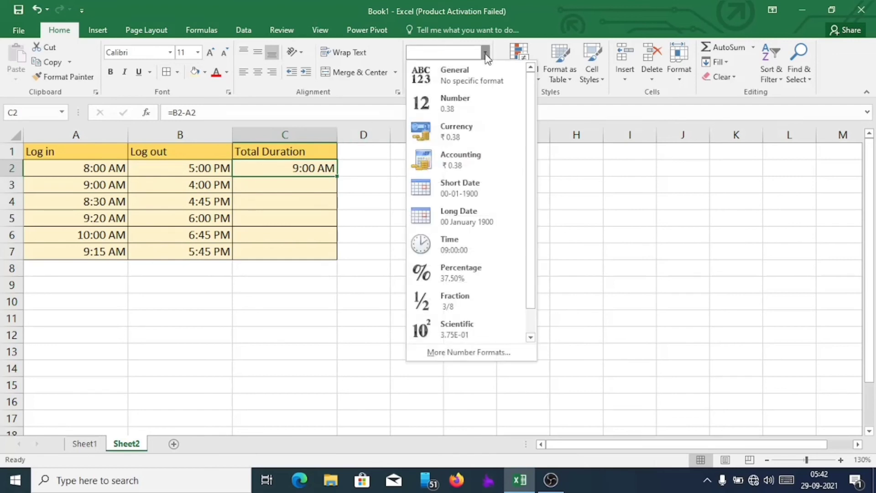
{"action": "left_click", "coordinate": [450, 353]}
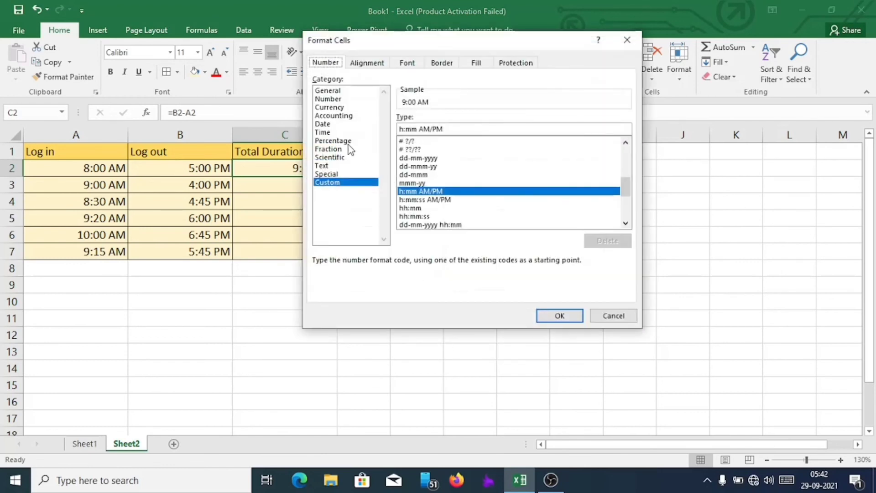
{"action": "left_click", "coordinate": [322, 132]}
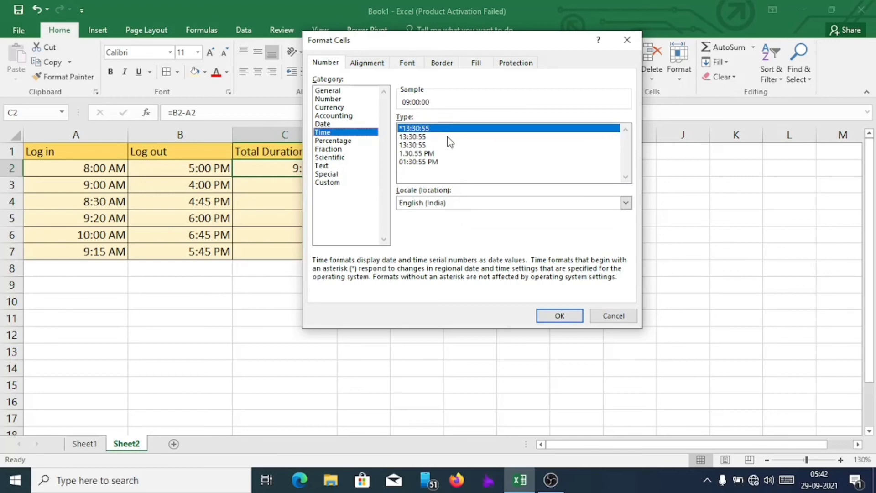
{"action": "left_click_drag", "start_coordinate": [439, 41], "coordinate": [540, 98]}
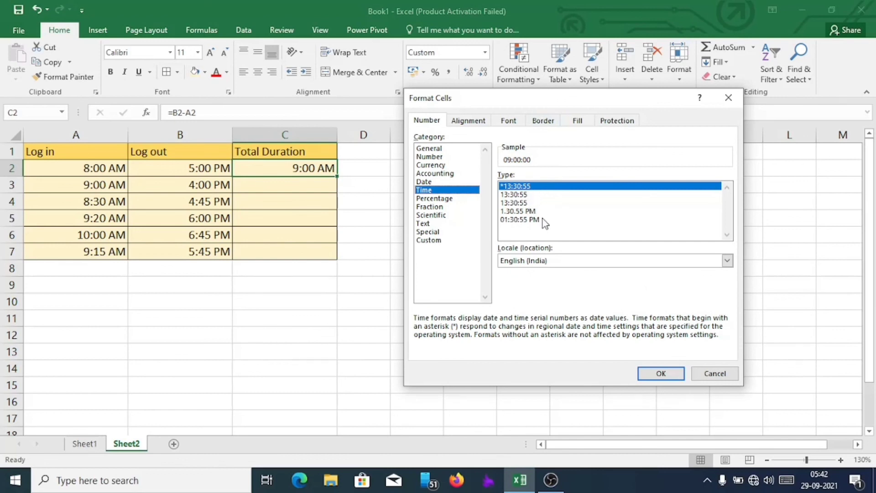
{"action": "left_click", "coordinate": [511, 201]}
{"action": "left_click", "coordinate": [510, 195]}
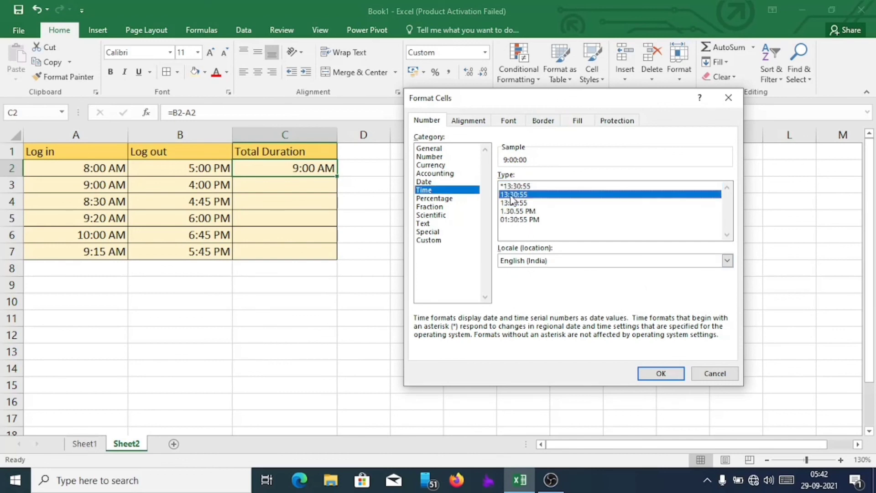
{"action": "left_click", "coordinate": [523, 203]}
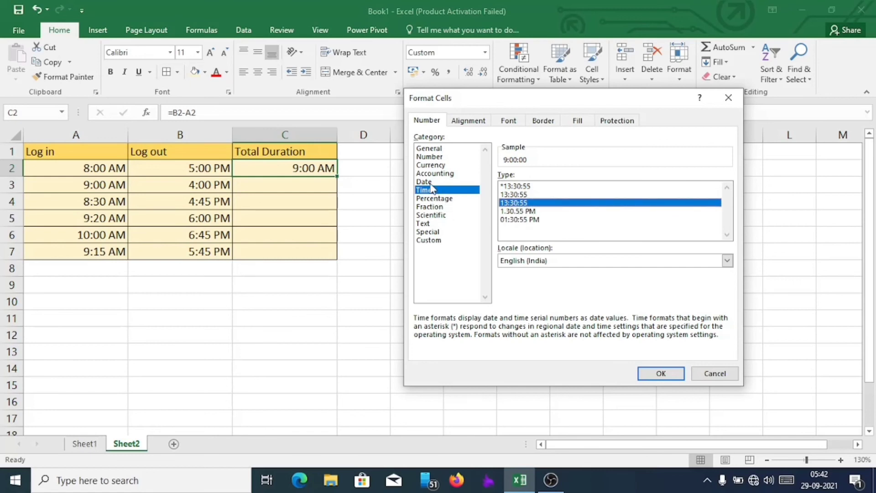
{"action": "left_click", "coordinate": [460, 183]}
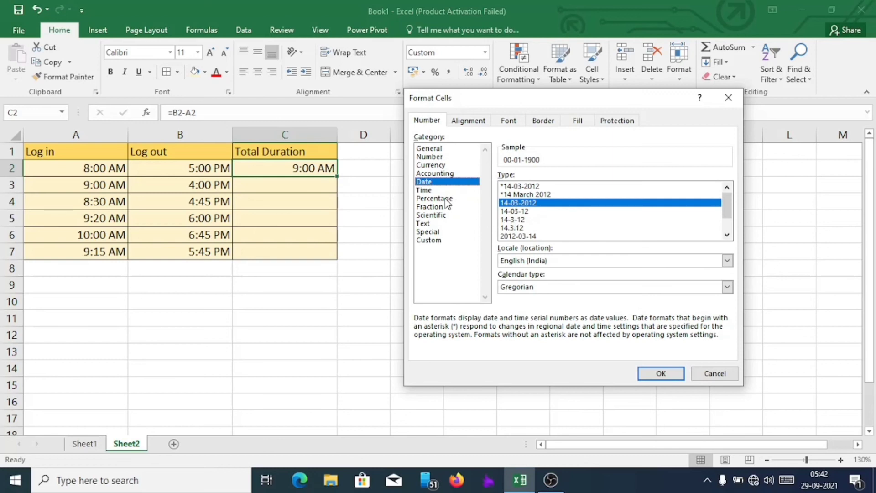
{"action": "left_click", "coordinate": [426, 190]}
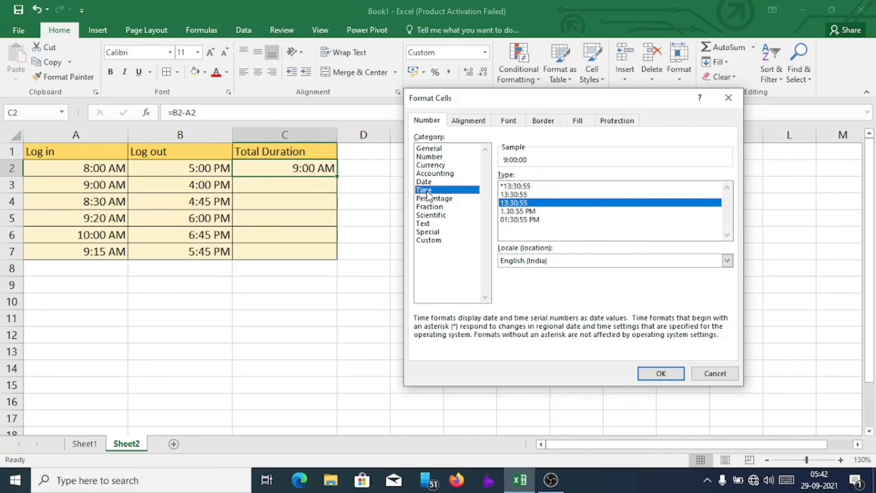
{"action": "left_click", "coordinate": [526, 194]}
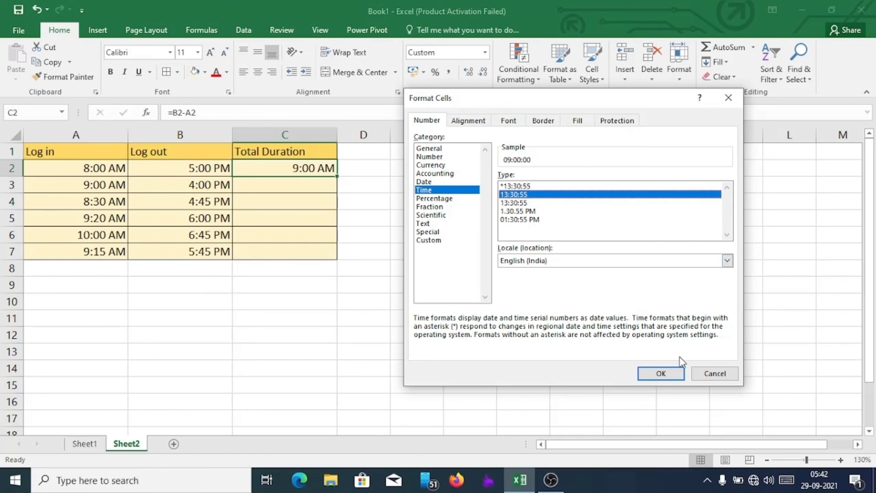
{"action": "left_click", "coordinate": [661, 374]}
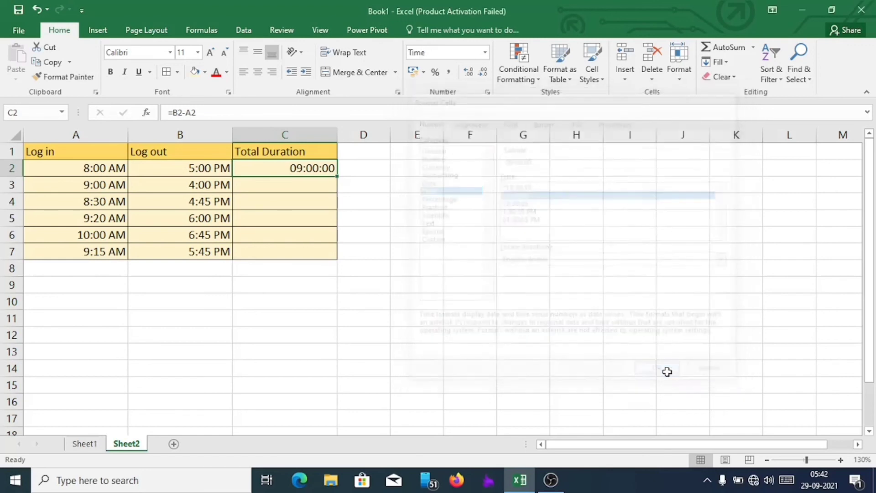
- Change the formula in C2 to =(B2-A2) and fill it down through C7
{"action": "double_click", "coordinate": [301, 168]}
{"action": "key", "text": "Return"}
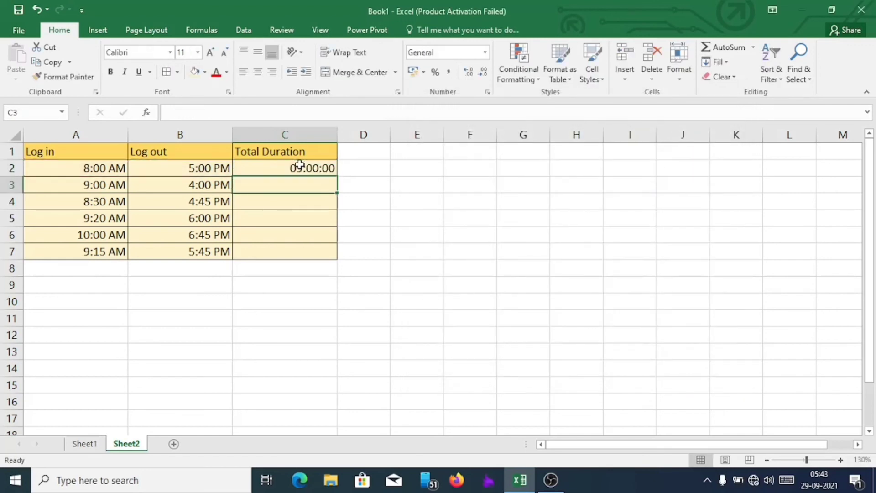
{"action": "left_click", "coordinate": [308, 167]}
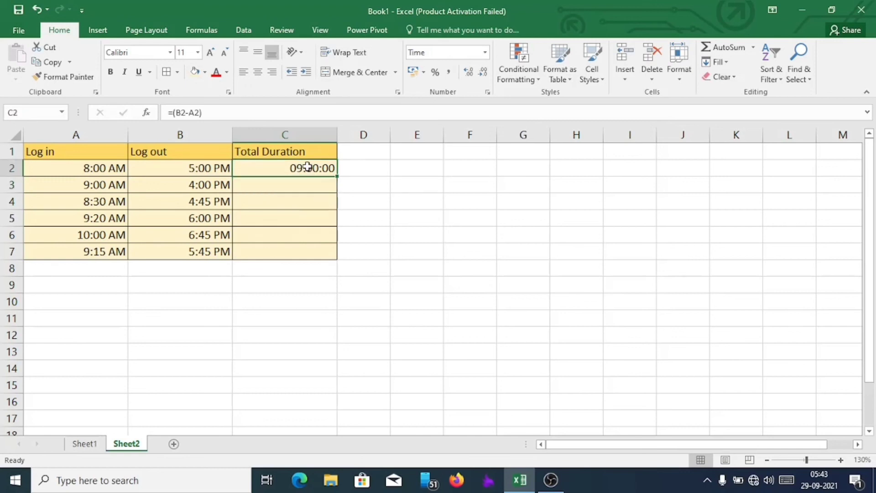
{"action": "left_click_drag", "start_coordinate": [337, 177], "coordinate": [331, 256]}
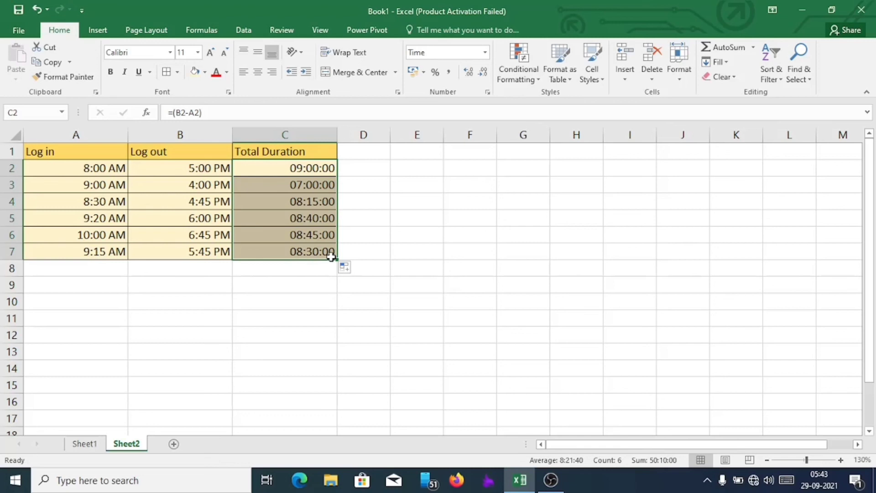
- Check the copied formulas and durations in the Total Duration column
{"action": "left_click", "coordinate": [261, 185]}
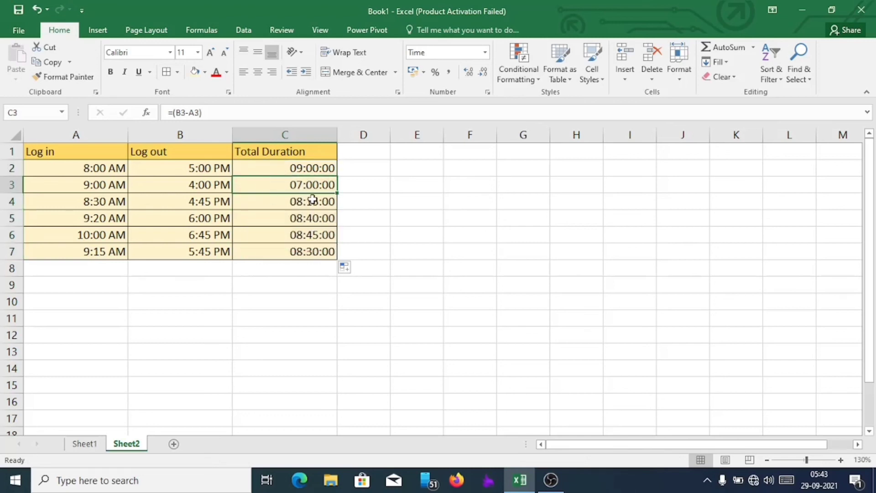
{"action": "left_click", "coordinate": [313, 220]}
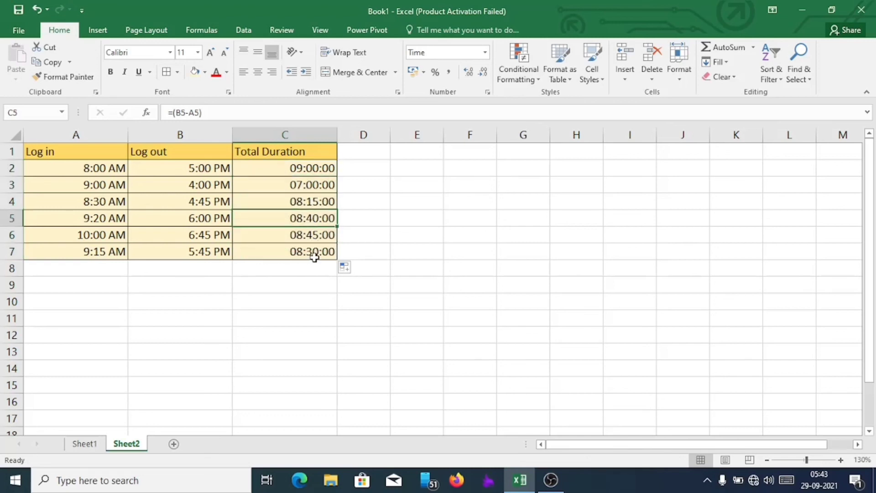
{"action": "left_click", "coordinate": [314, 229]}
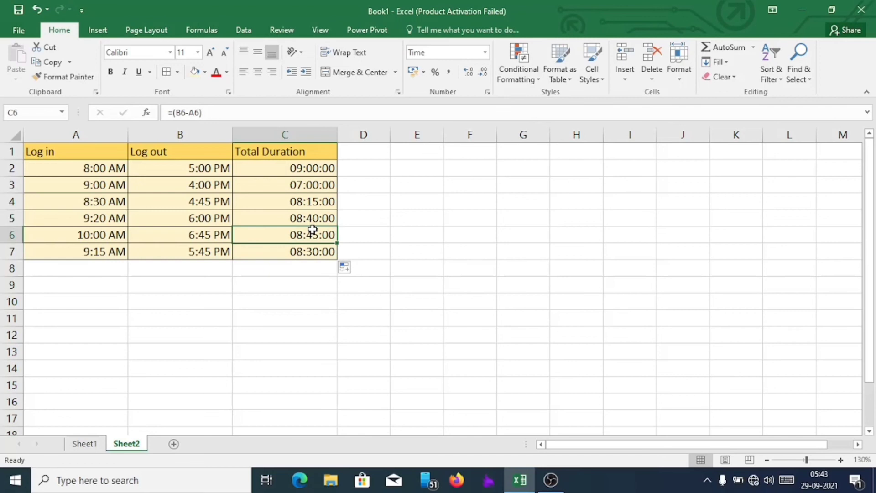
{"action": "left_click", "coordinate": [314, 254]}
{"action": "left_click", "coordinate": [309, 296]}
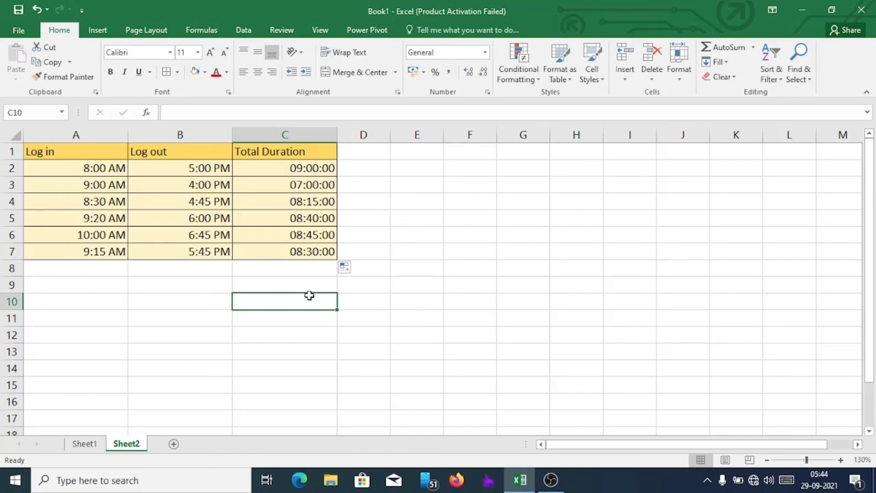
{"action": "left_click", "coordinate": [287, 170]}
{"action": "left_click_drag", "start_coordinate": [287, 170], "coordinate": [293, 237]}
- Try calculating the first duration in D2 with the formula =TIMEVALUE(B2)-TIMEVALUE(A2)
{"action": "left_click", "coordinate": [366, 171]}
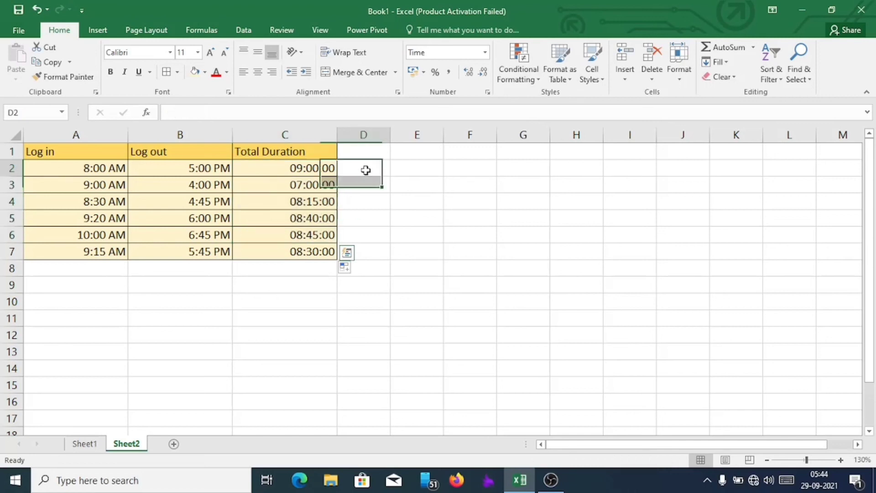
{"action": "type", "text": "="}
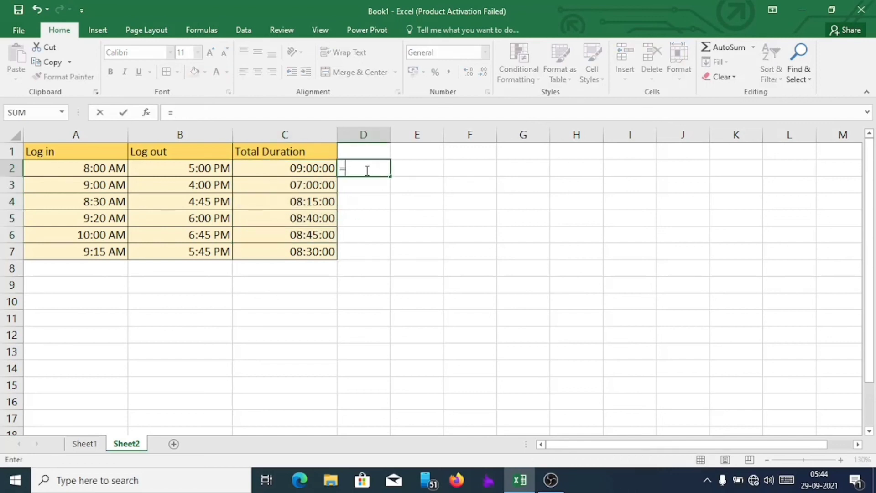
{"action": "key", "text": "F2"}
{"action": "type", "text": "time"}
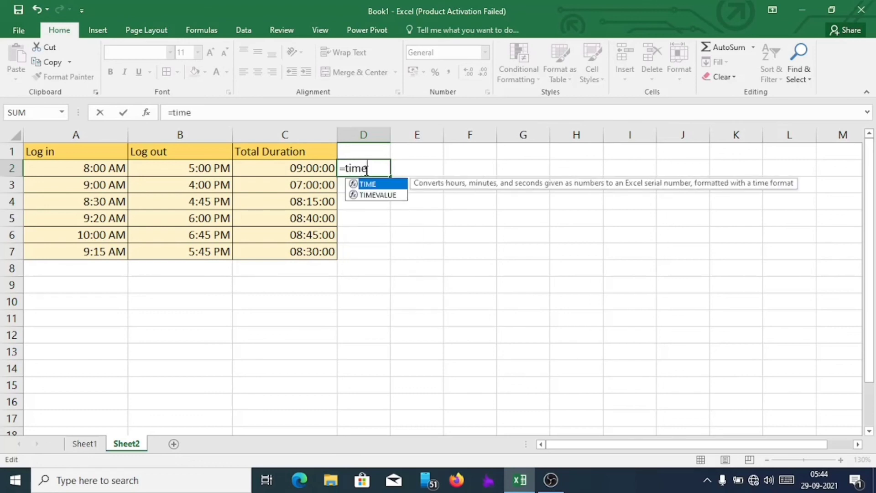
{"action": "type", "text": "valu"}
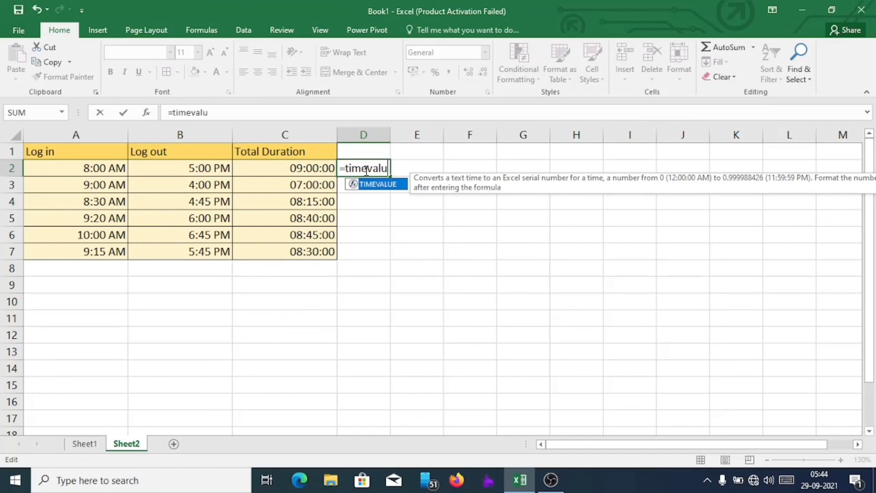
{"action": "type", "text": "e("}
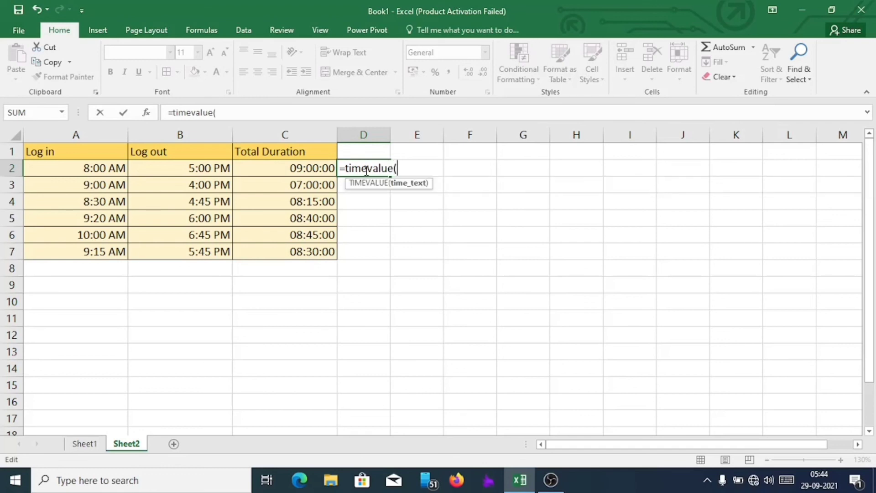
{"action": "left_click", "coordinate": [195, 167]}
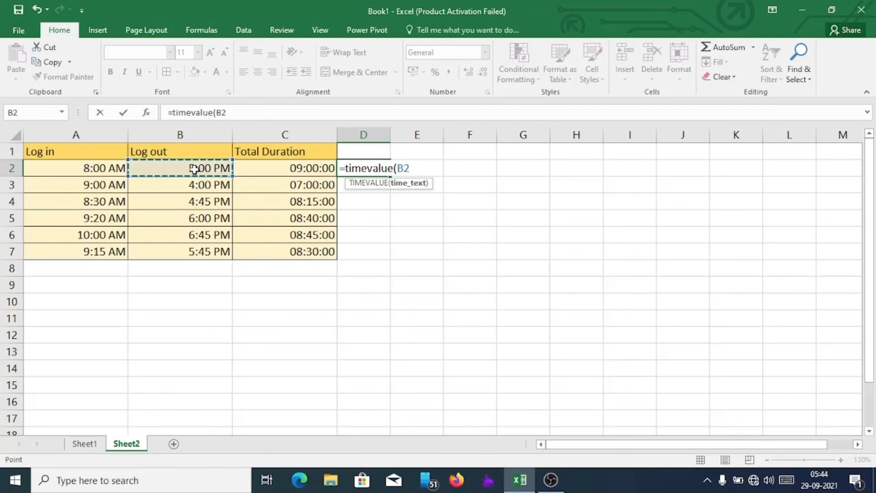
{"action": "type", "text": ")-"}
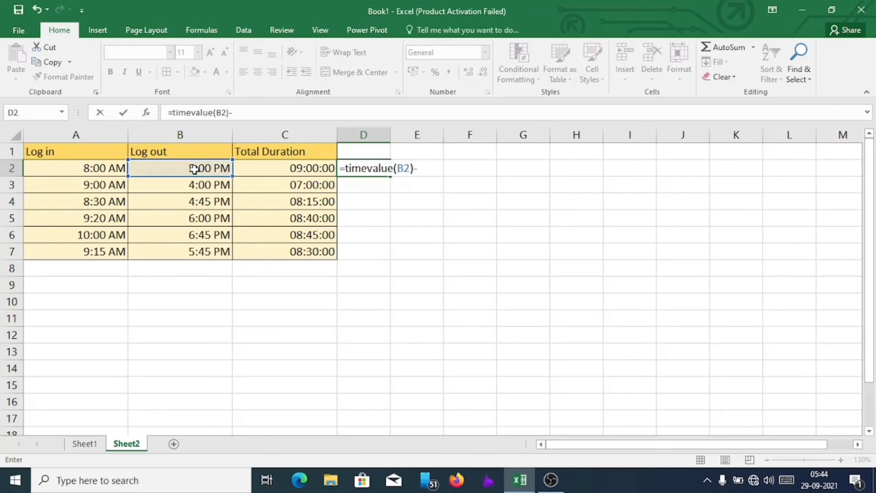
{"action": "type", "text": "tim"}
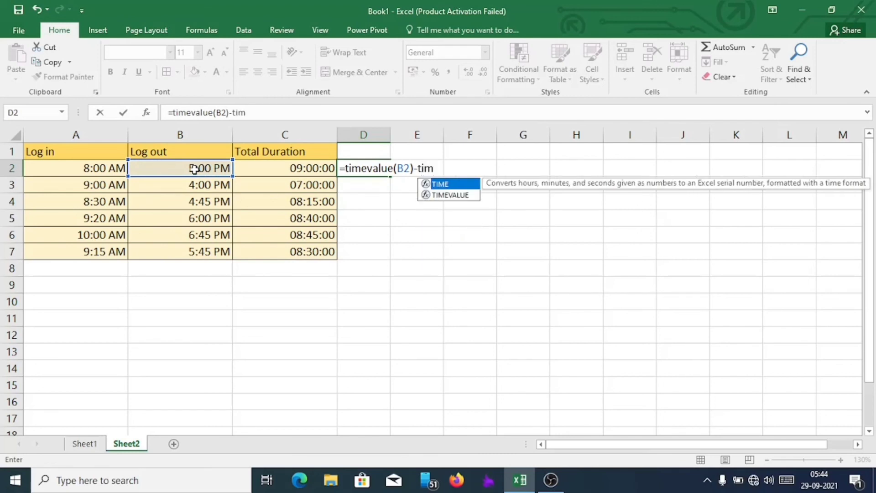
{"action": "type", "text": "eval"}
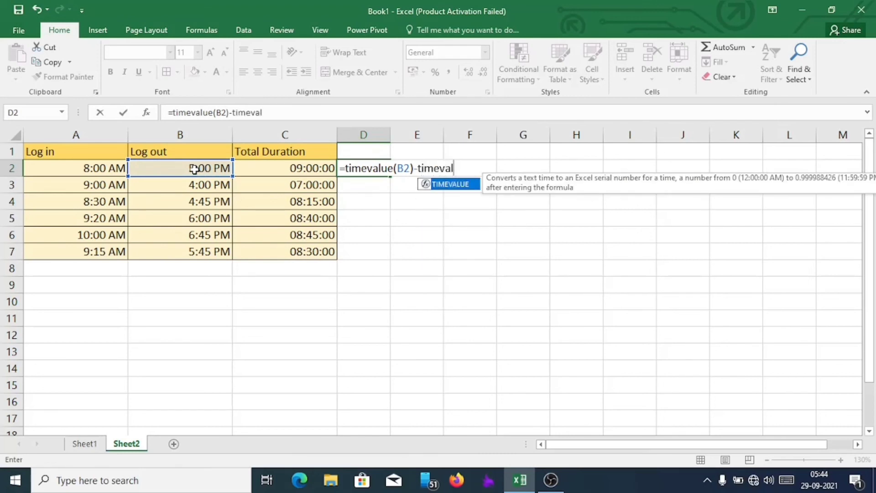
{"action": "type", "text": "ue("}
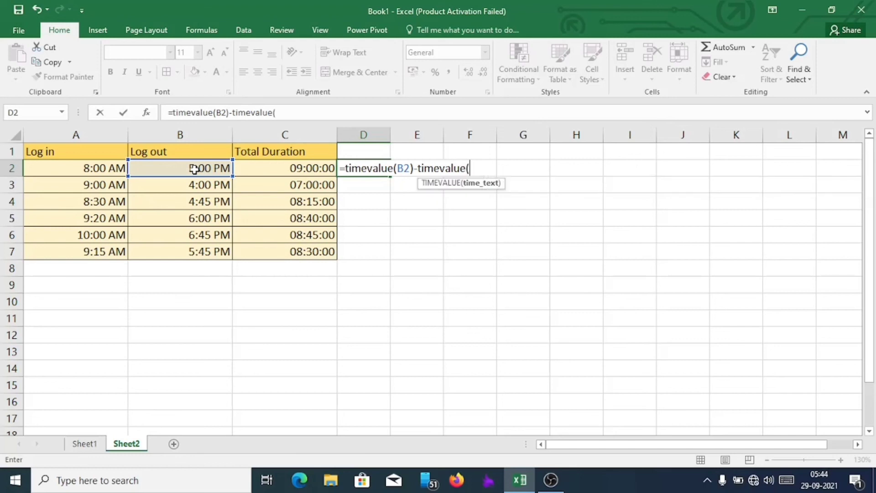
{"action": "left_click", "coordinate": [73, 172]}
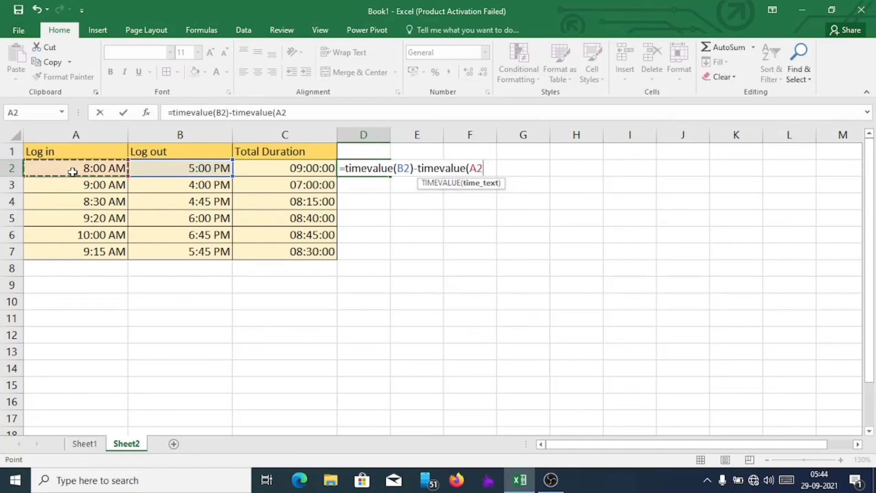
{"action": "type", "text": ")"}
{"action": "key", "text": "Return"}
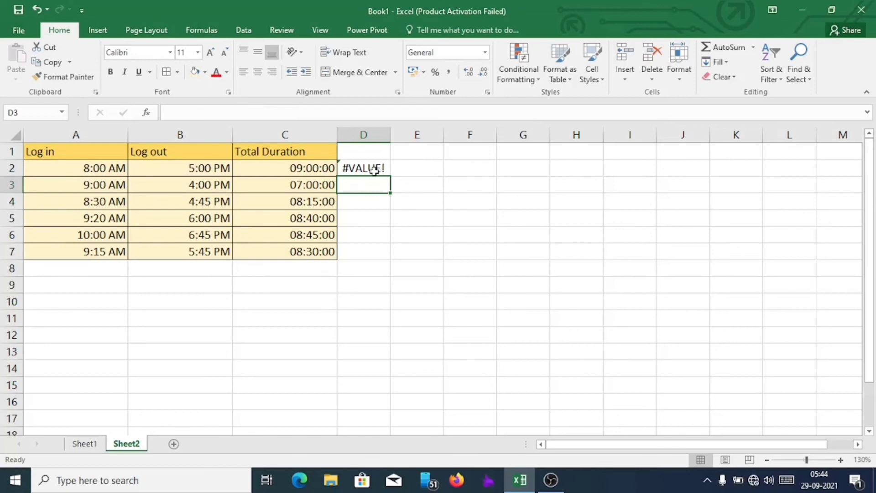
- Swap the cell references in the D2 formula so it reads =TIMEVALUE(A2)-TIMEVALUE(B2)
{"action": "left_click", "coordinate": [374, 171]}
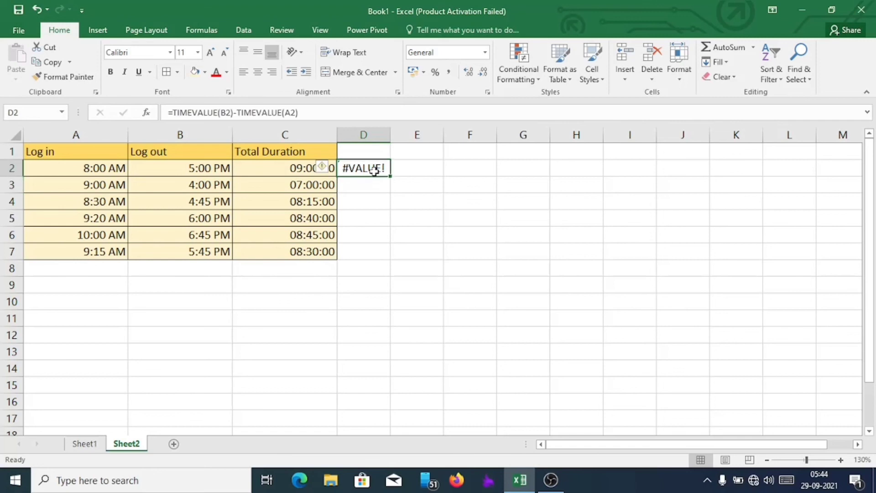
{"action": "left_click", "coordinate": [231, 115]}
{"action": "key", "text": "BackSpace"}
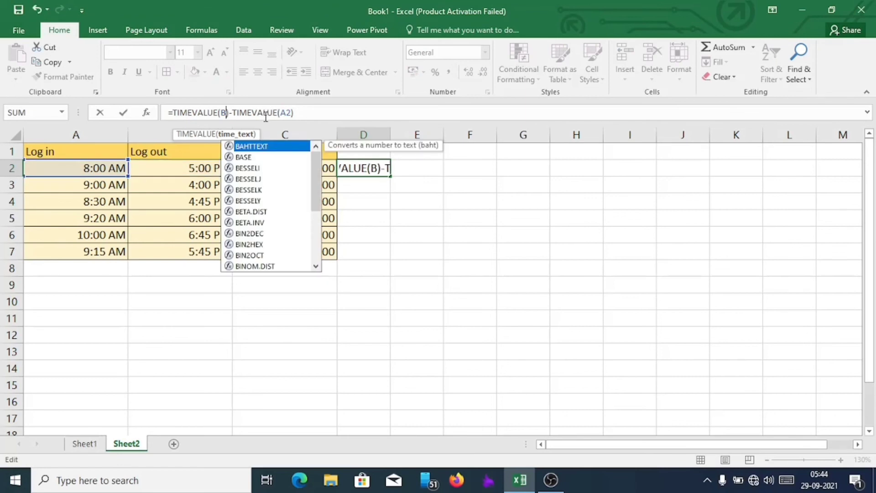
{"action": "key", "text": "BackSpace"}
{"action": "type", "text": "A"}
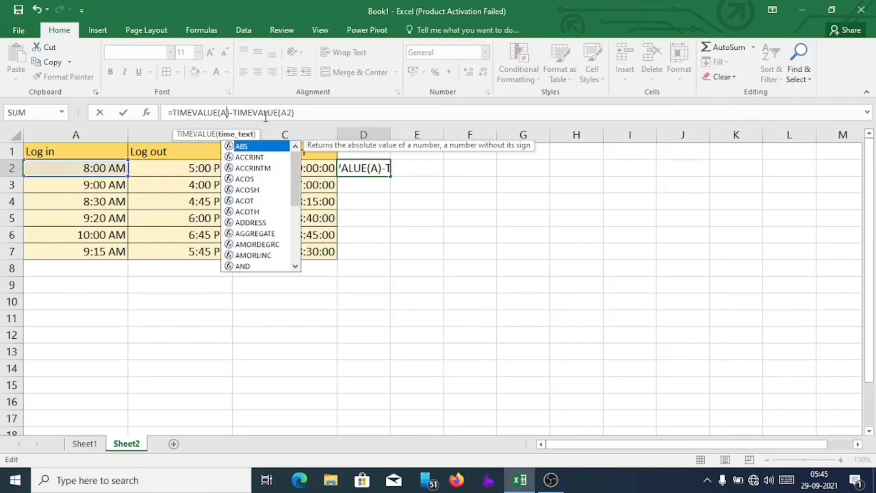
{"action": "type", "text": "2"}
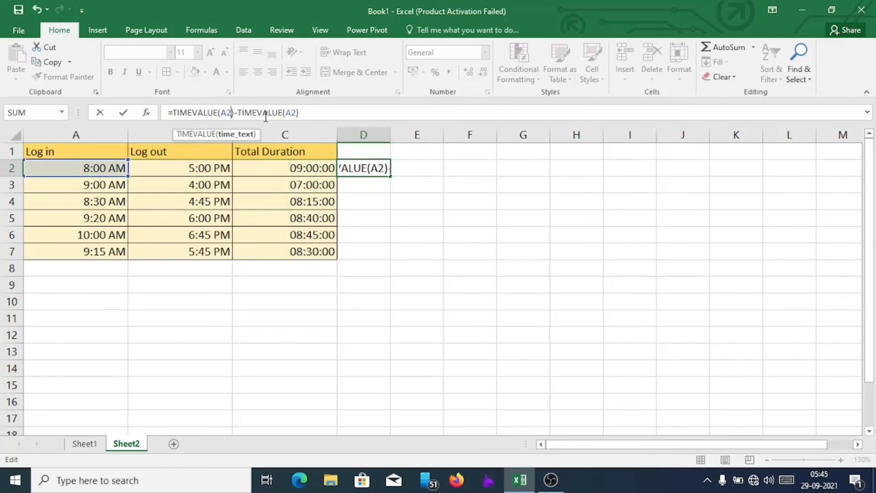
{"action": "left_click", "coordinate": [291, 112]}
{"action": "key", "text": "BackSpace"}
{"action": "type", "text": "b"}
{"action": "key", "text": "Return"}
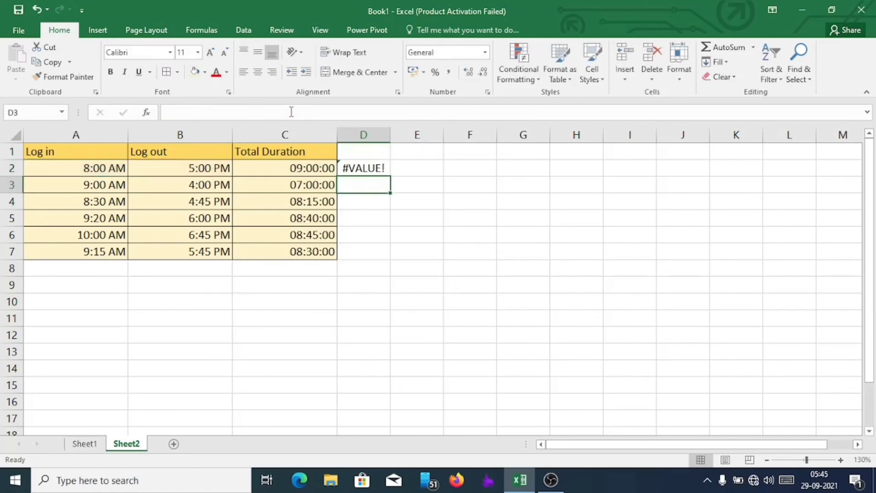
- Delete the TIMEVALUE formula from D2 and switch back to Sheet1
{"action": "left_click", "coordinate": [376, 169]}
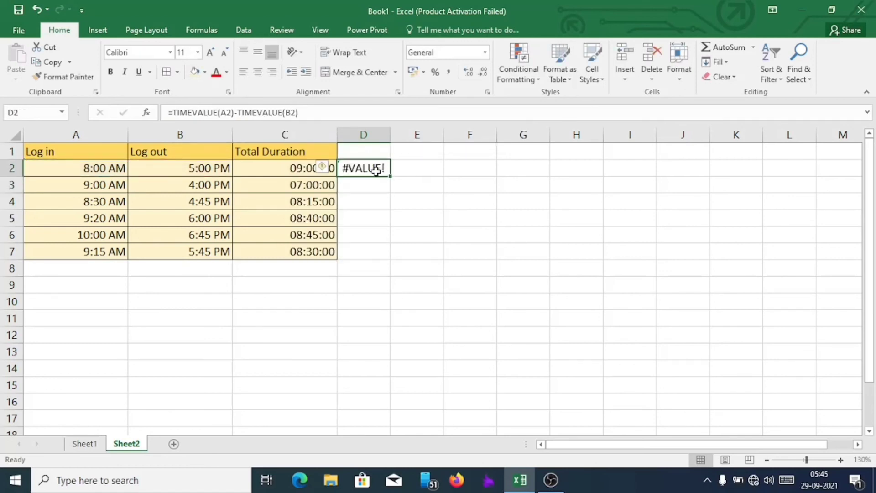
{"action": "key", "text": "Delete"}
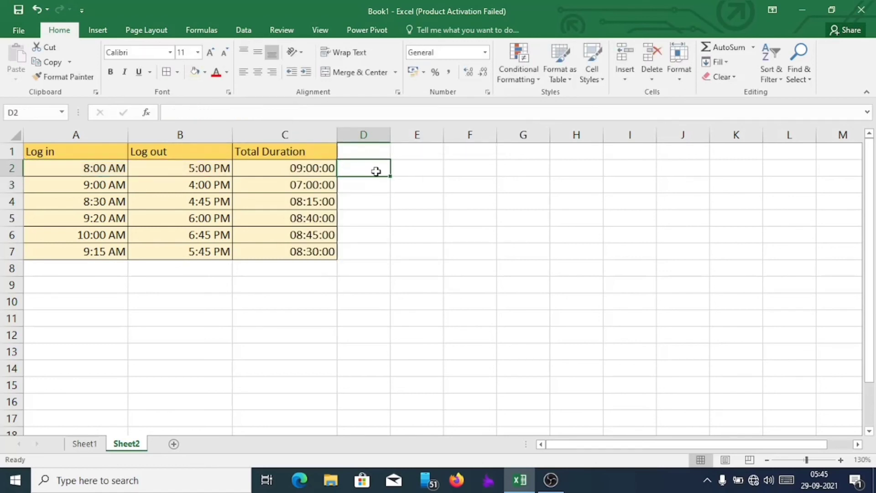
{"action": "left_click", "coordinate": [195, 336]}
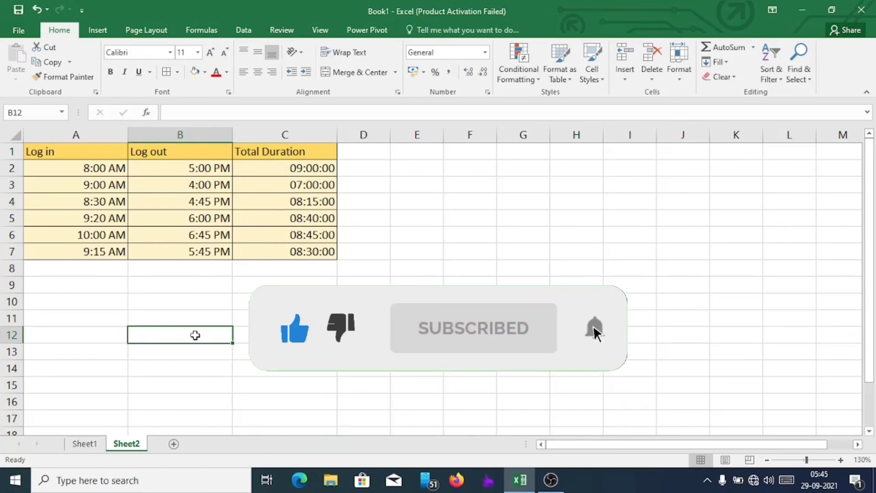
{"action": "left_click", "coordinate": [80, 444]}
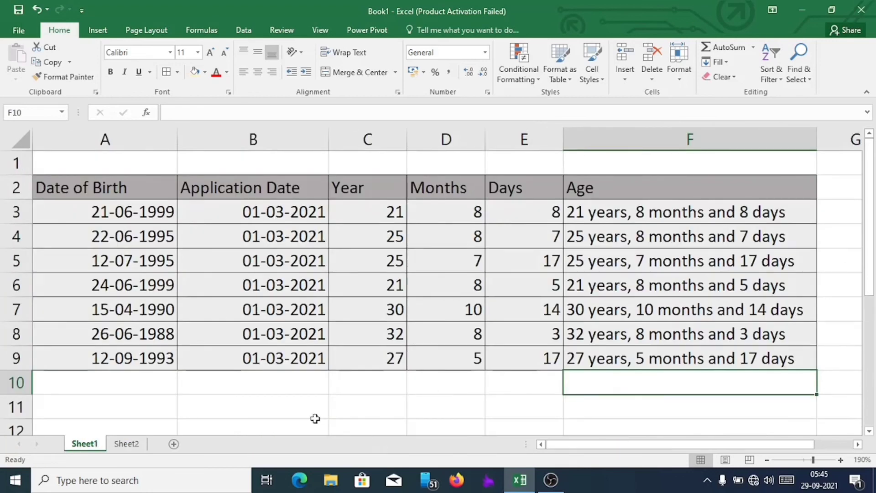